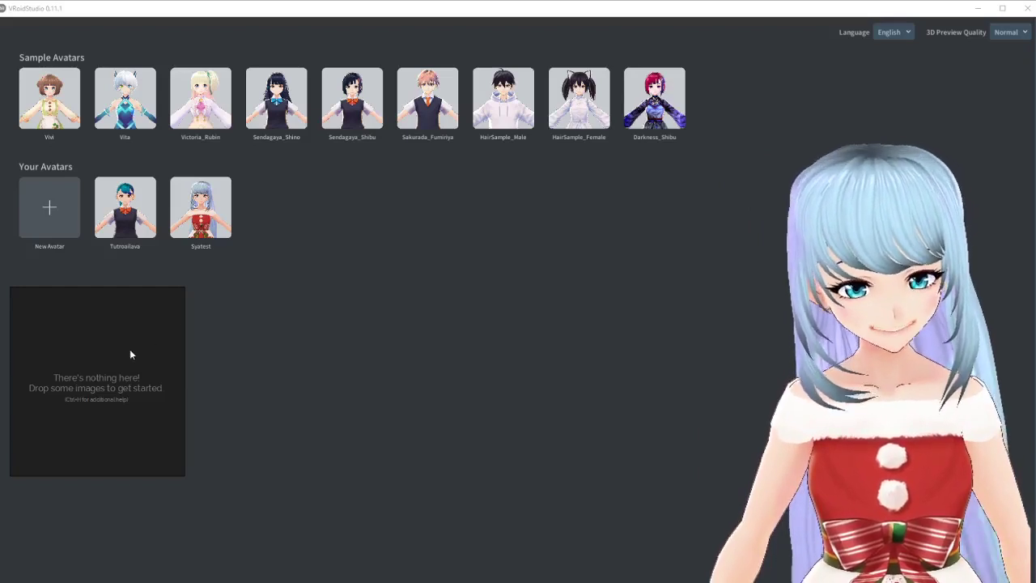
Nudge the empty reference board aside, switch to Chrome and load pinterest.com.
left_click_drag(130, 355, 146, 341)
mouse_move(16, 75)
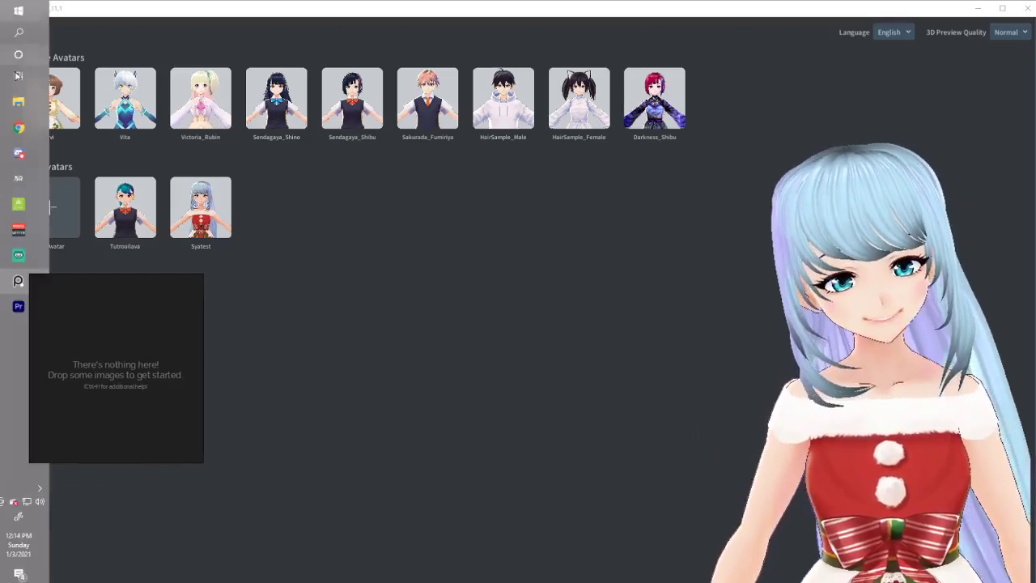
left_click(19, 128)
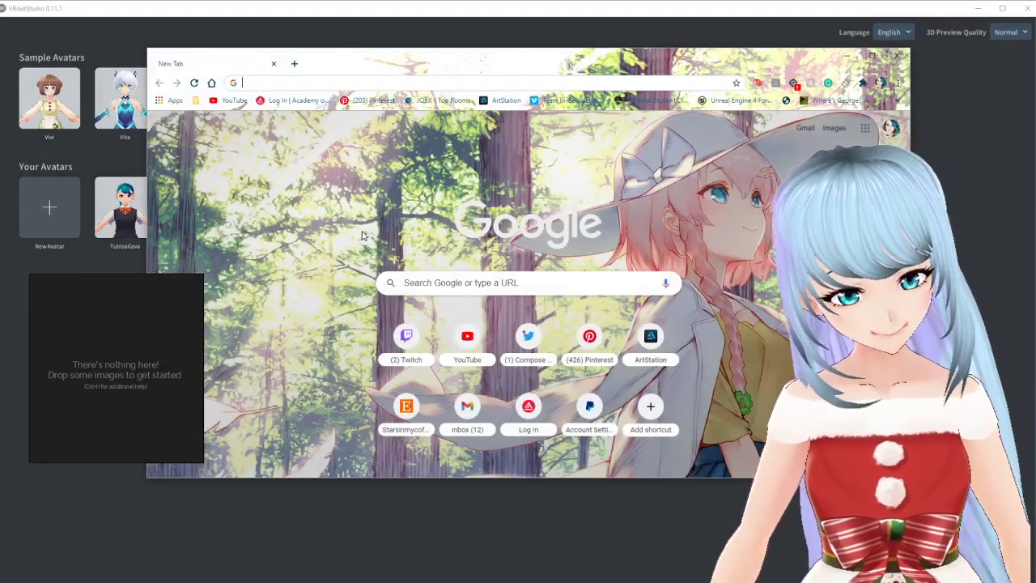
type("pin")
key("Return")
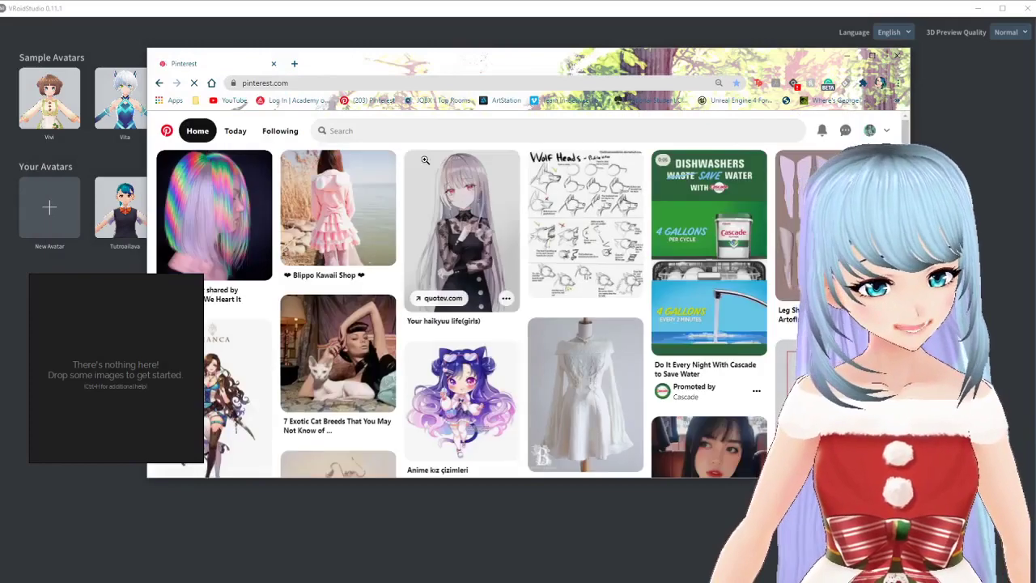
Search Pinterest for "anime eyes".
left_click(359, 131)
type("anime eye")
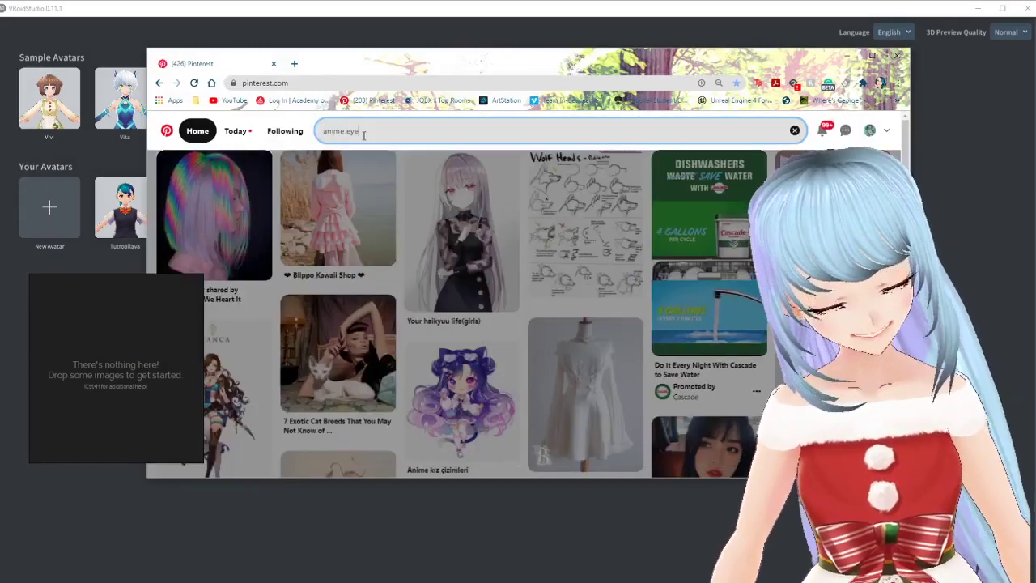
type("s")
key("Return")
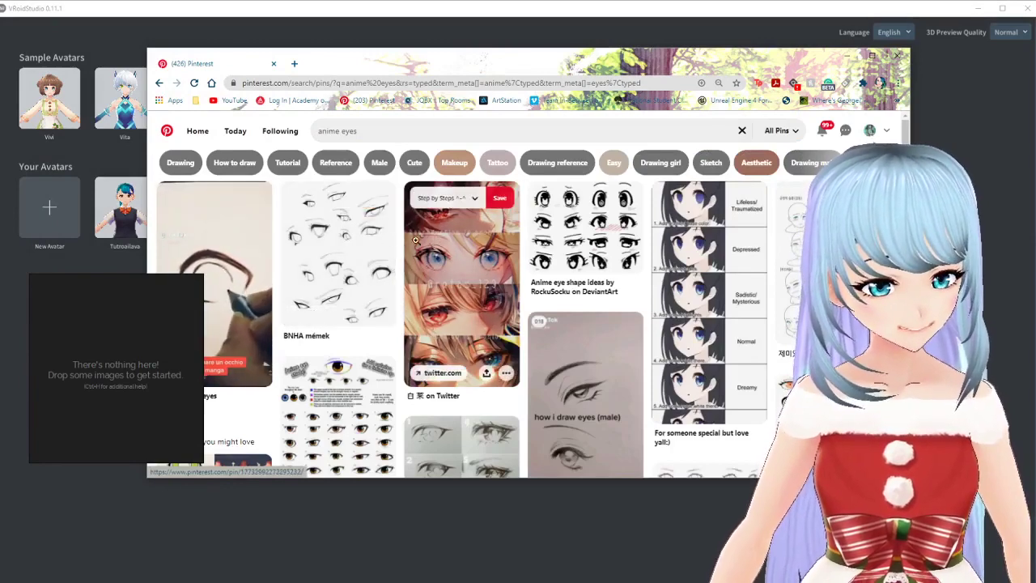
Save the line-art eye shapes pin as an image in a new desktop folder named "Eye Ref".
left_click(338, 266)
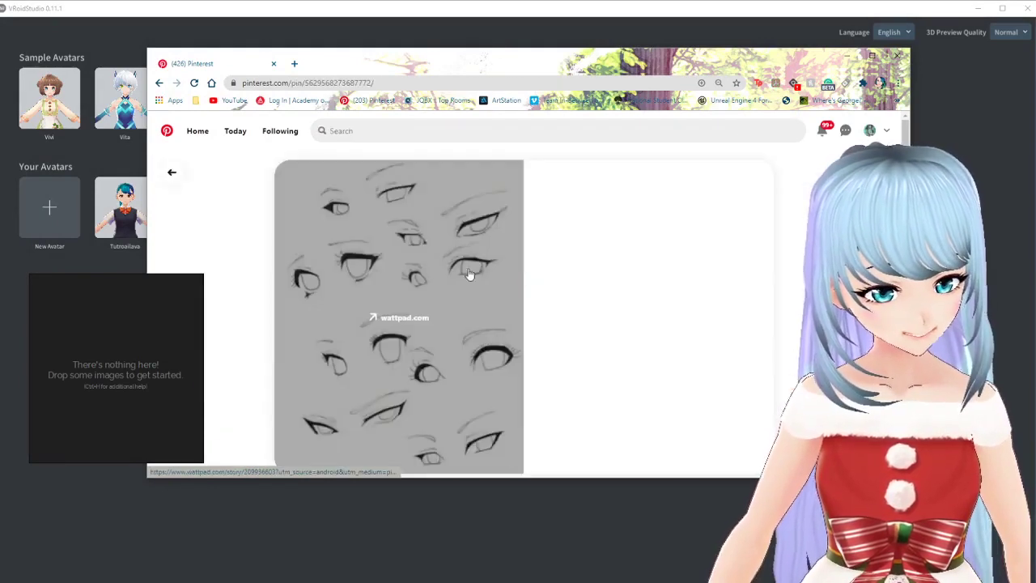
scroll(530, 285, "down", 2)
right_click(403, 262)
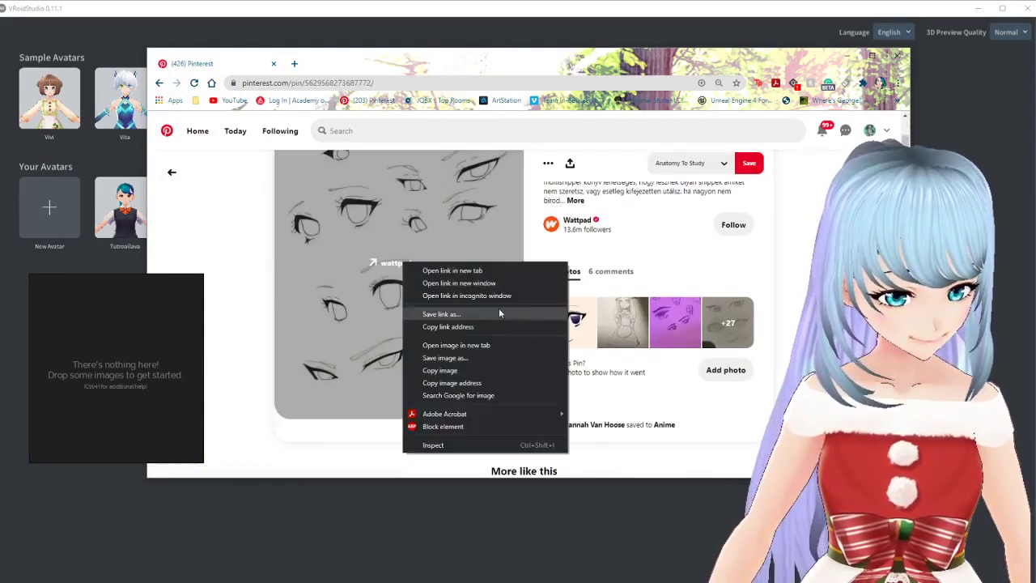
left_click(489, 357)
right_click(270, 234)
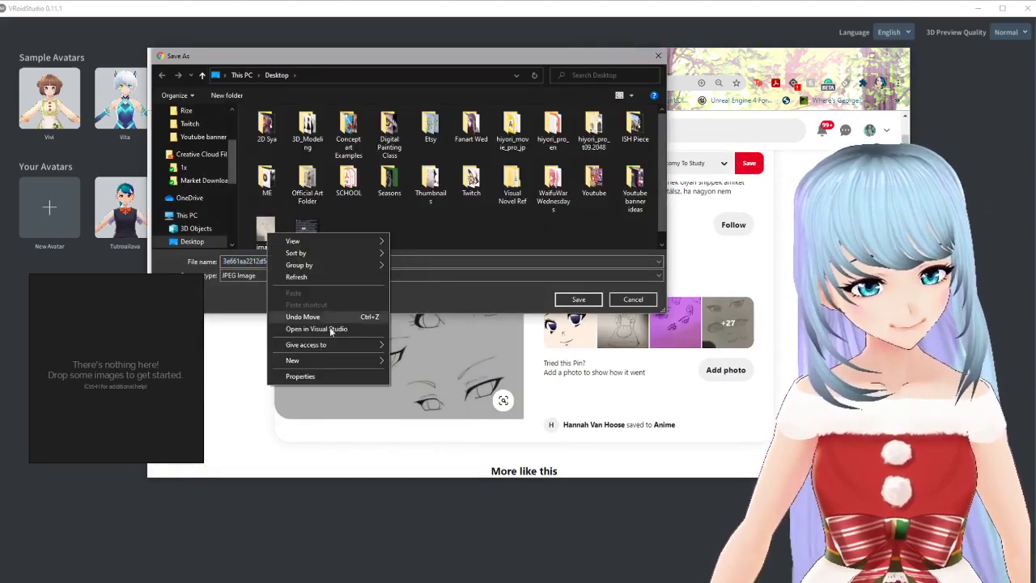
mouse_move(357, 360)
left_click(421, 362)
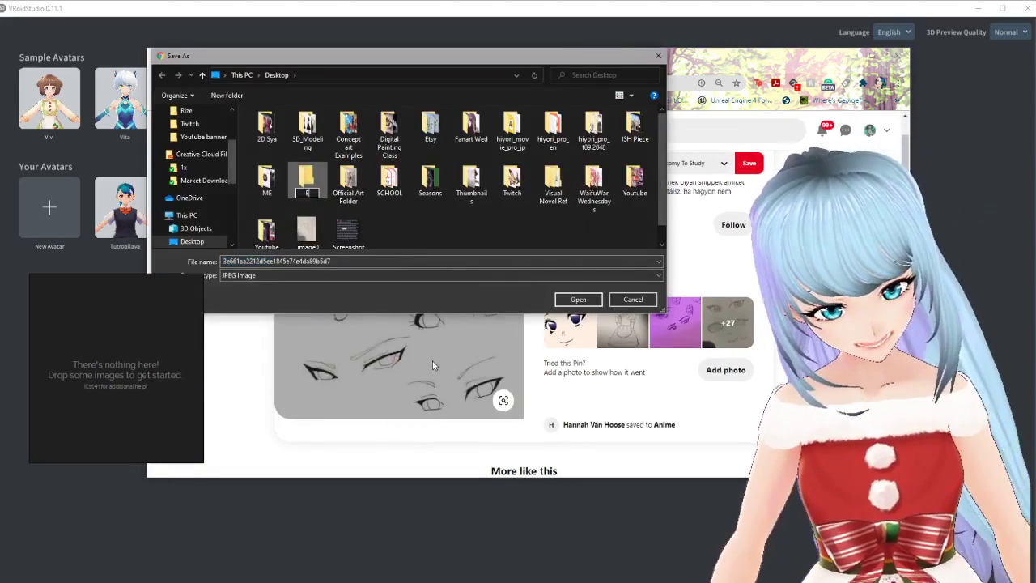
key("Return")
left_click(577, 300)
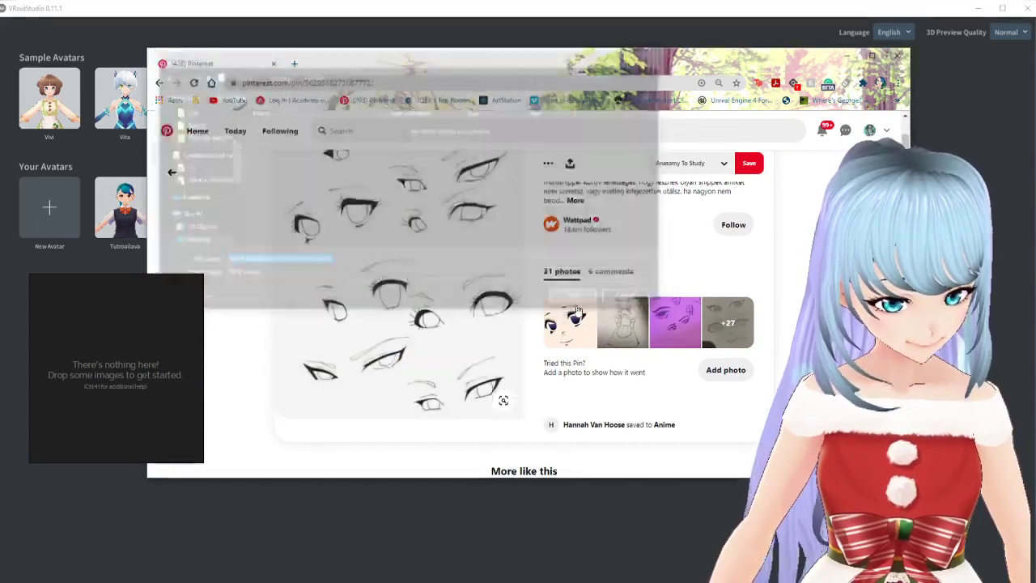
Return to the anime eyes results and save the chart of red and orange eye styles as an image in the Eye Ref folder.
scroll(825, 188, "down", 5)
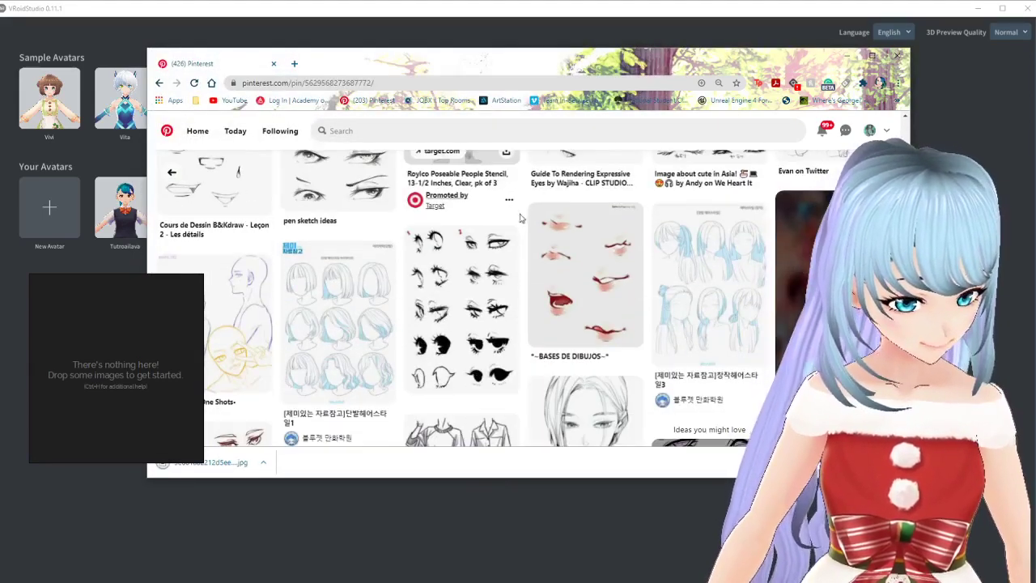
scroll(179, 144, "up", 2)
left_click(172, 171)
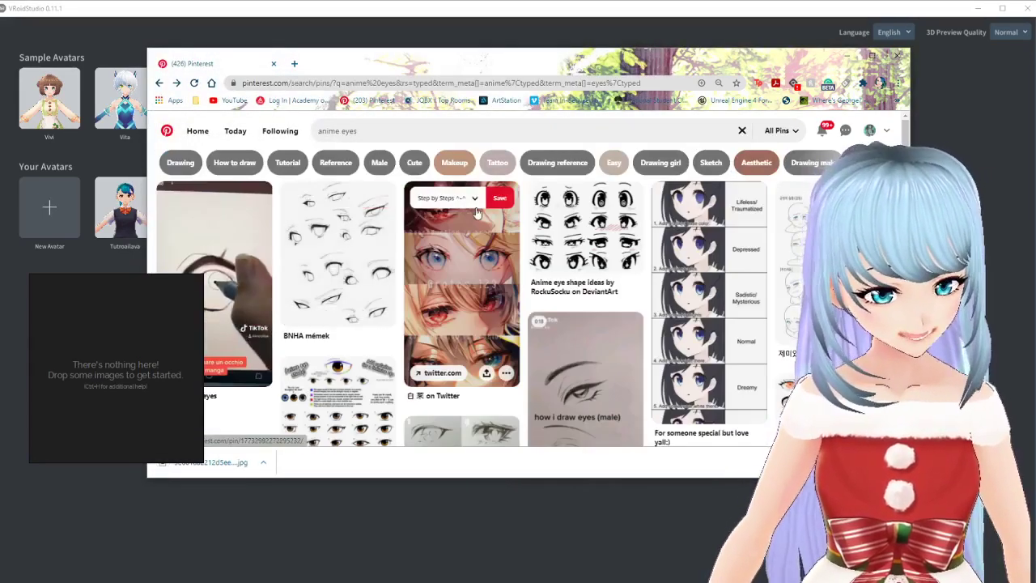
scroll(541, 326, "down", 1)
scroll(540, 327, "down", 3)
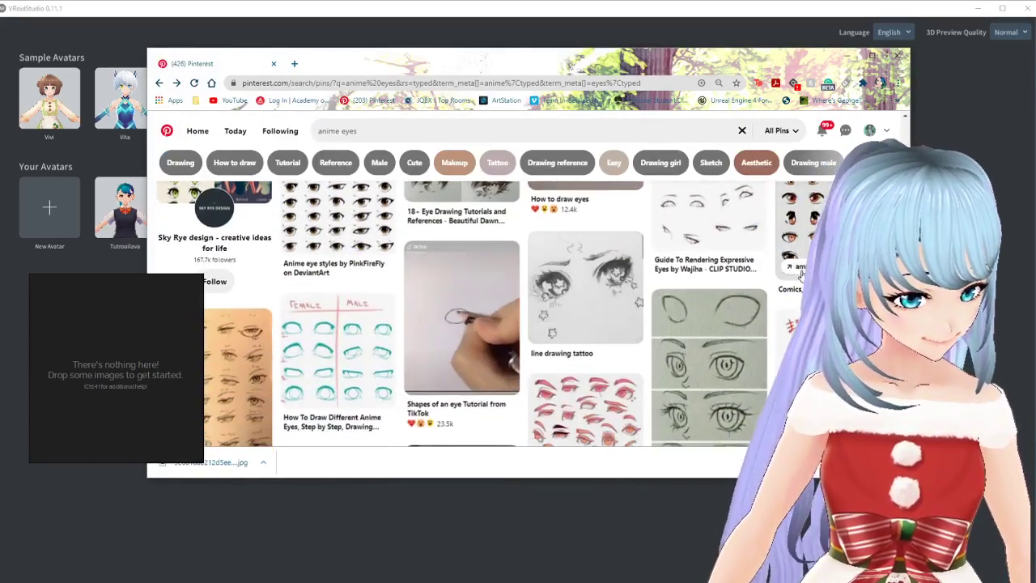
scroll(791, 284, "up", 2)
left_click(793, 275)
right_click(394, 279)
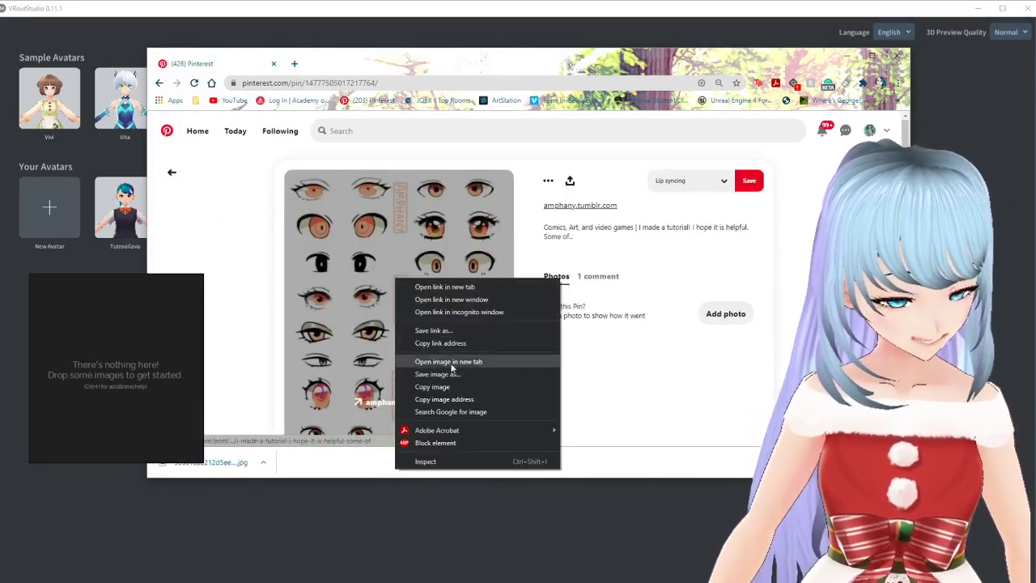
left_click(451, 376)
key("Return")
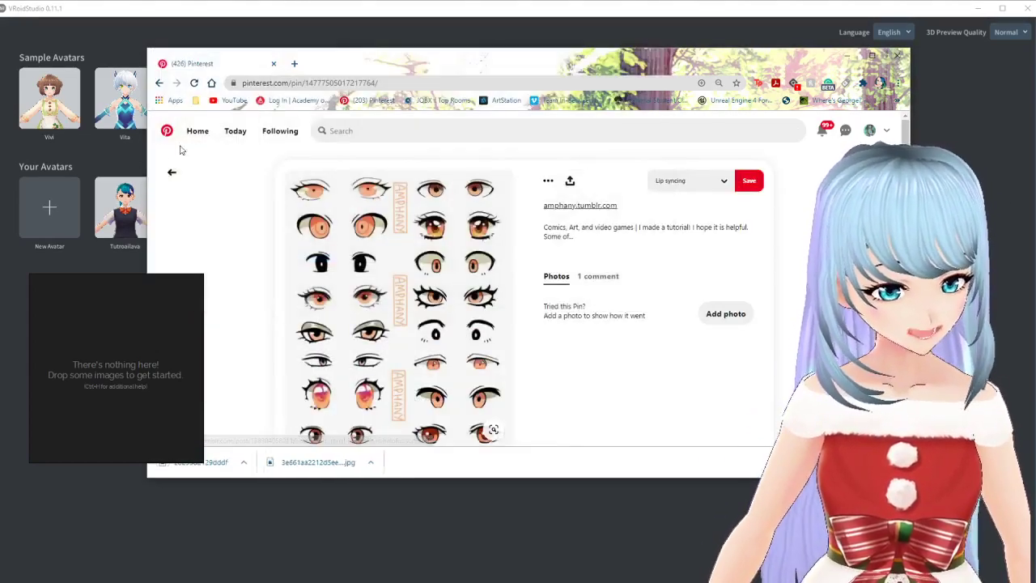
Go back to the results and save the twelve-step blue eye tutorial from pixiv as an image in the Eye Ref folder.
left_click(171, 171)
scroll(554, 236, "down", 4)
scroll(553, 236, "down", 3)
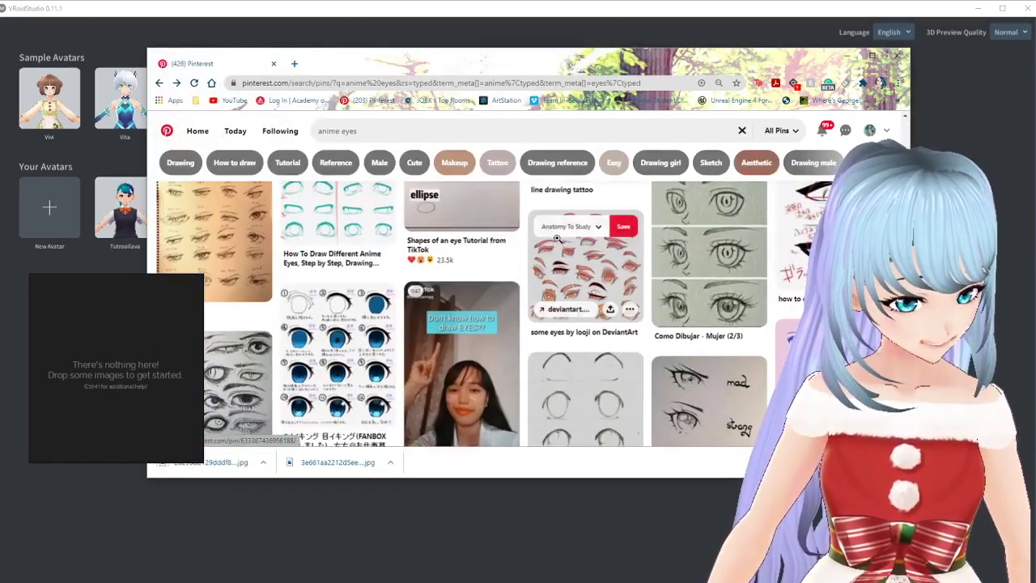
scroll(550, 257, "down", 3)
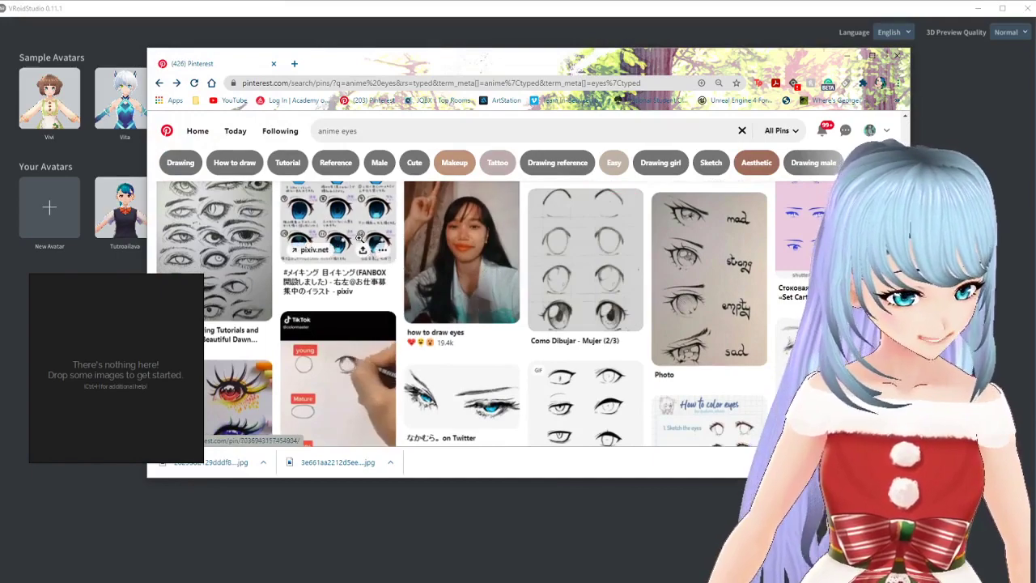
left_click(360, 235)
right_click(463, 257)
left_click(519, 343)
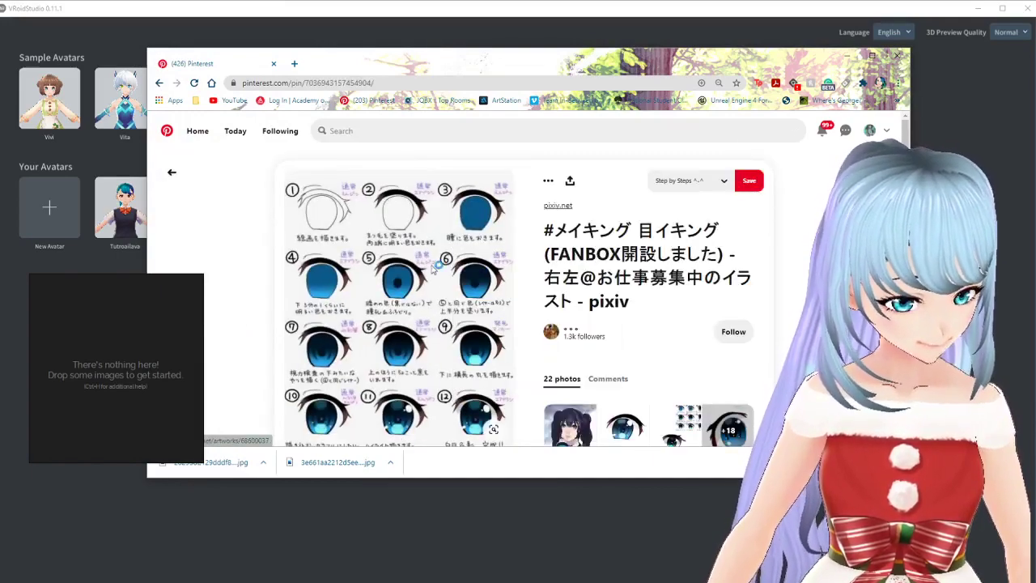
key("Return")
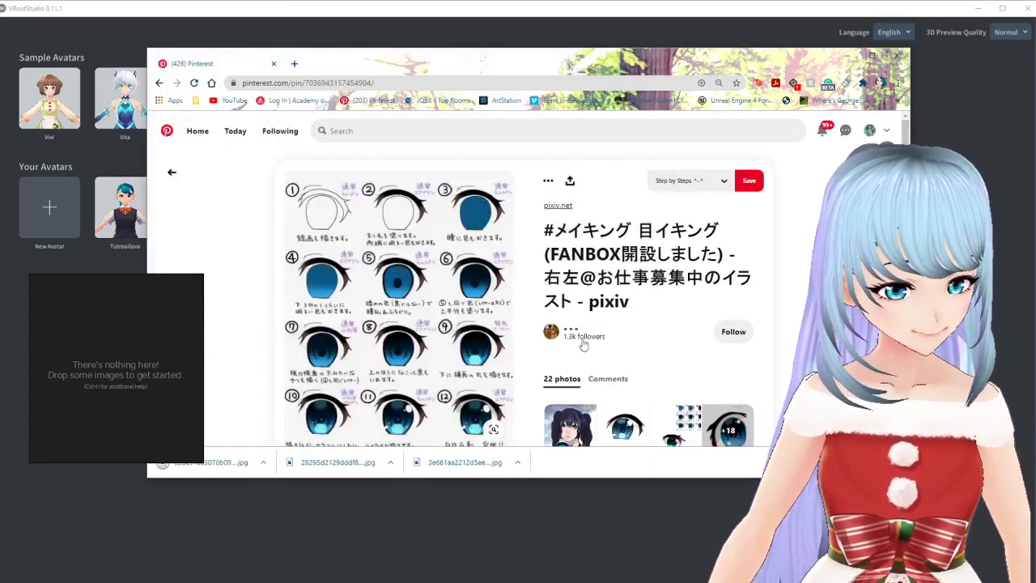
Find the green eye colouring progression among the related pins and save its image in the Eye Ref folder.
scroll(494, 307, "down", 3)
scroll(488, 322, "down", 5)
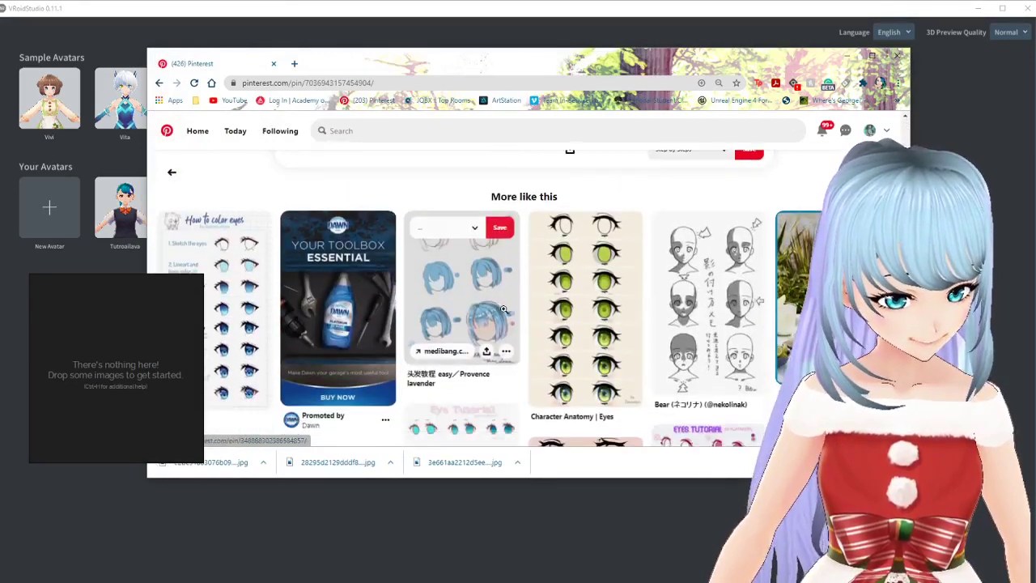
left_click(599, 282)
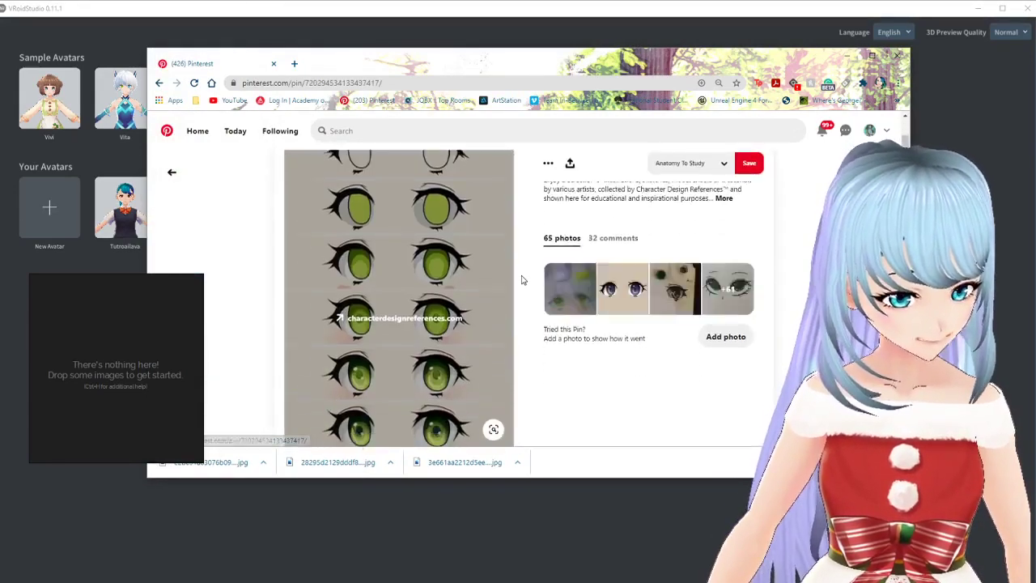
right_click(413, 243)
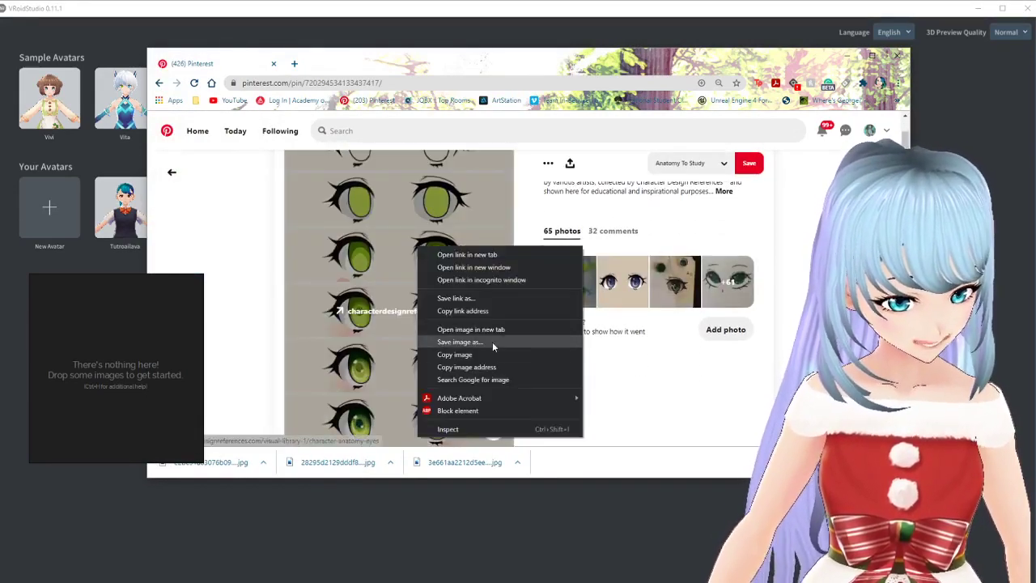
left_click(492, 341)
left_click(579, 300)
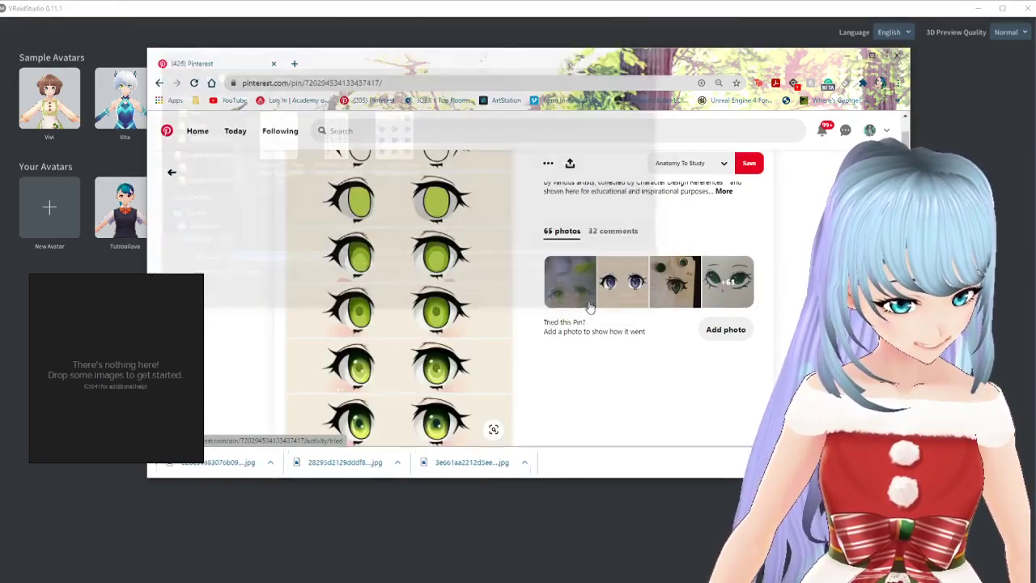
Save the "How to color eyes" tutorial image from the related pins and browse the suggestions below it.
scroll(511, 300, "down", 3)
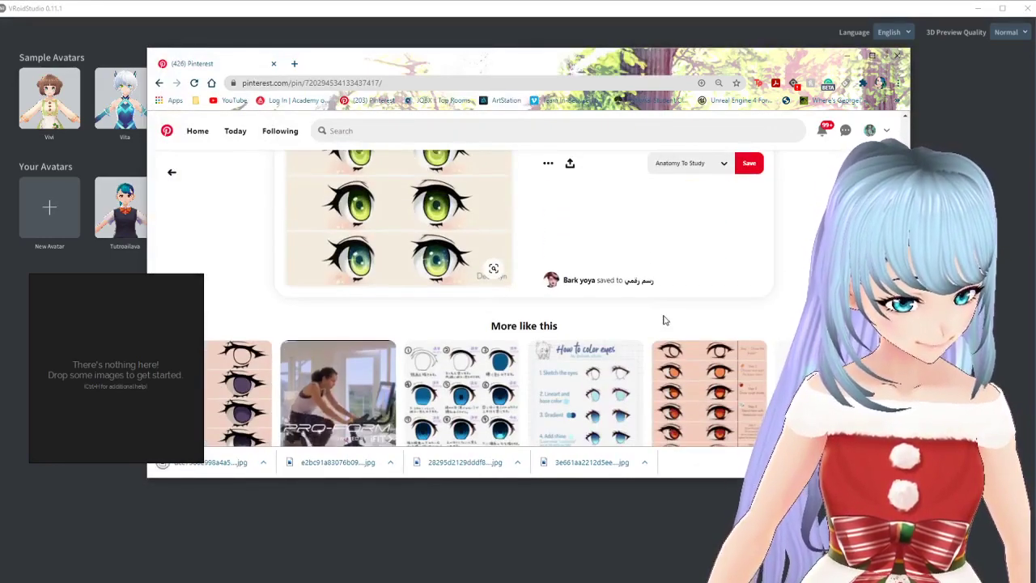
scroll(664, 316, "down", 5)
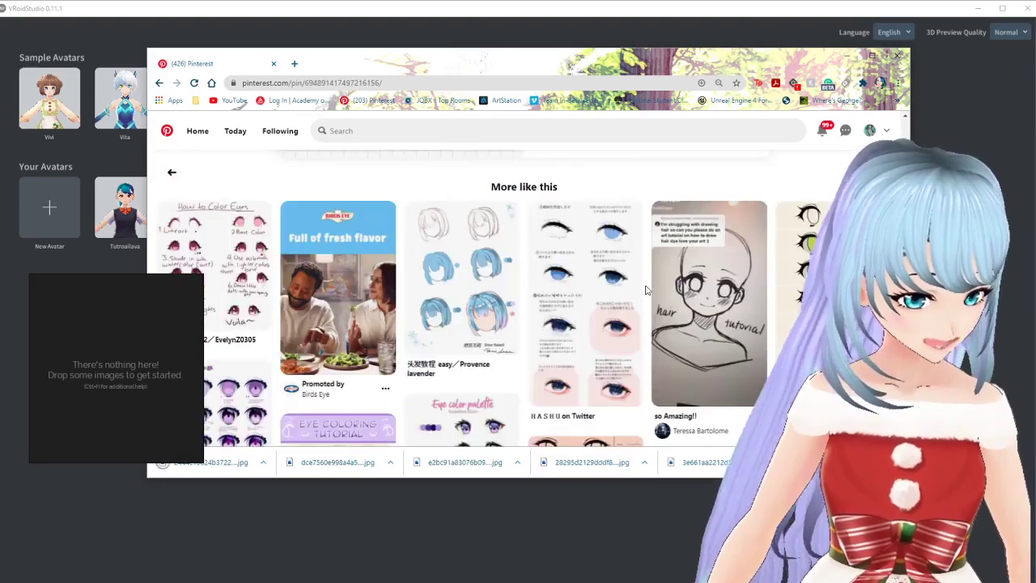
scroll(645, 289, "down", 2)
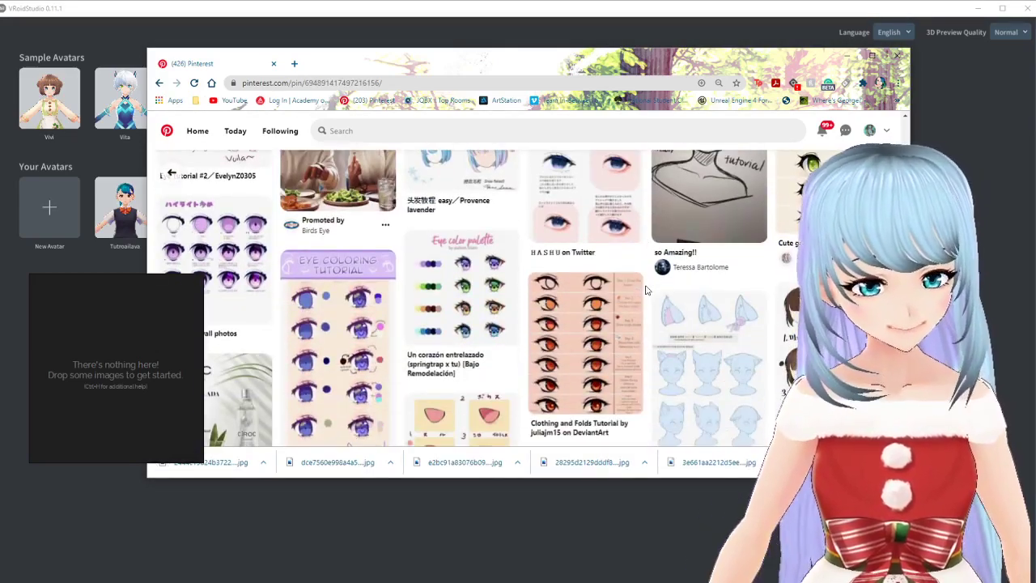
scroll(645, 290, "up", 6)
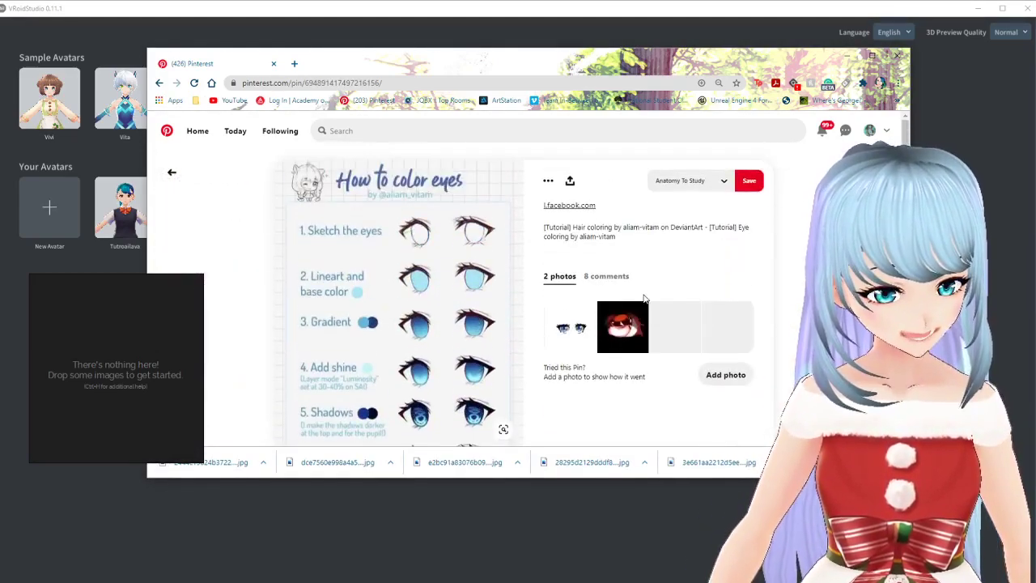
Leave the tutorial pin, minimize the browser and move the empty PureRef board to an open area of the screen.
left_click(176, 173)
left_click(595, 247)
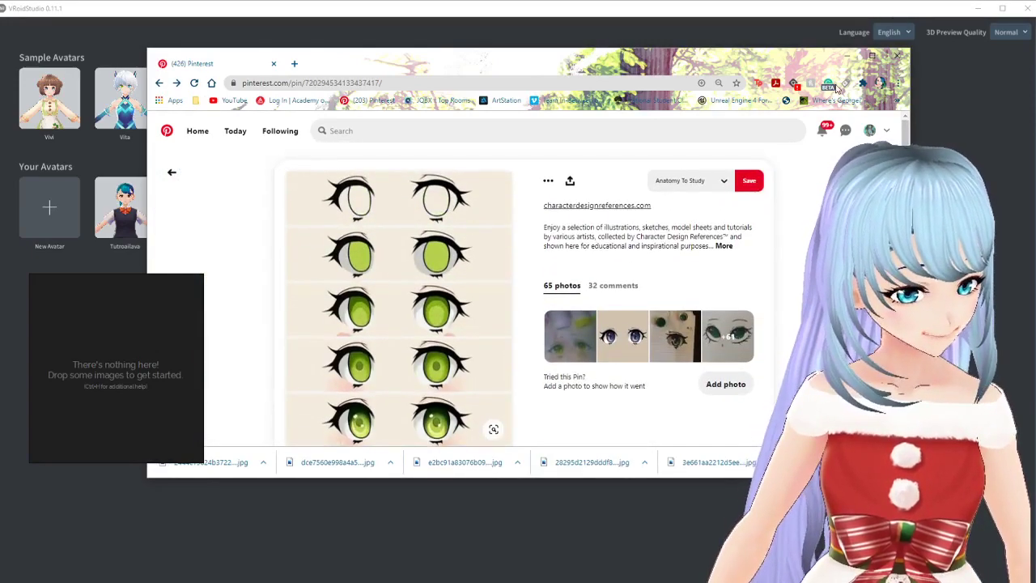
left_click(847, 55)
right_click_drag(136, 357, 408, 261)
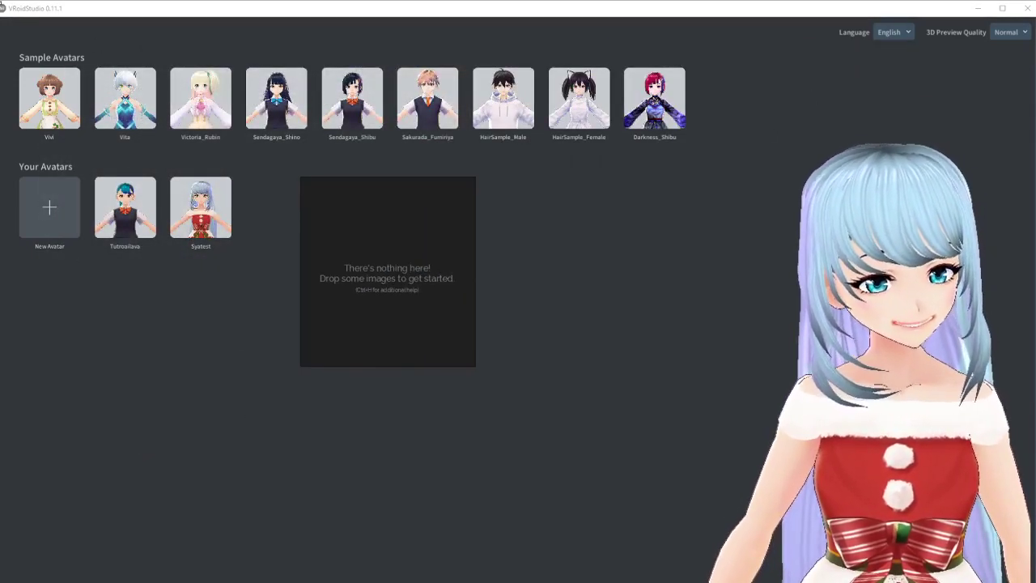
Look up the PureRef app in Windows search by entering "pure".
left_click(18, 11)
type("pure")
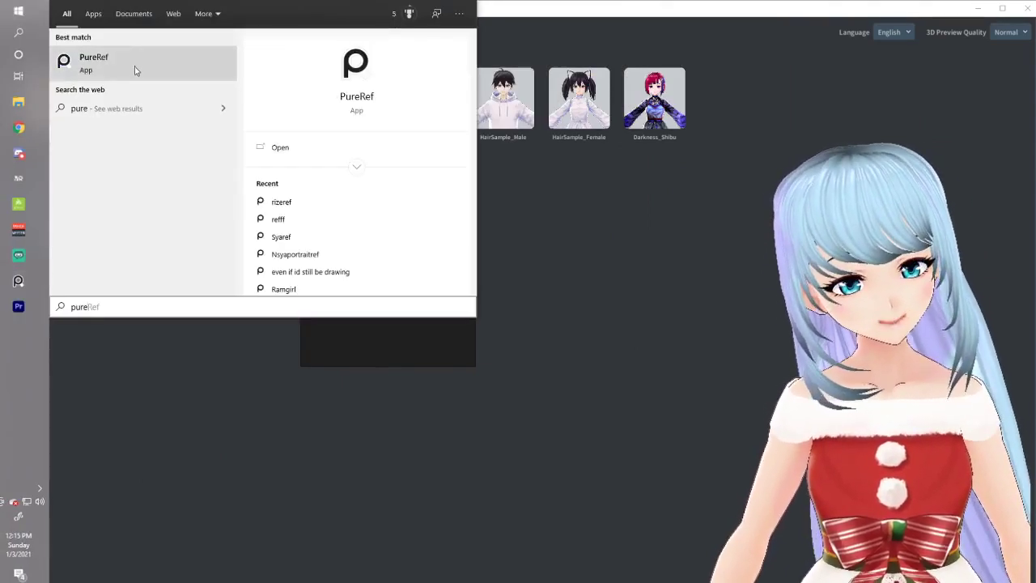
left_click(344, 347)
Shift the empty PureRef board aside and place a File Explorer window next to it.
right_click_drag(395, 306, 292, 314)
mouse_move(1, 283)
left_click(18, 102)
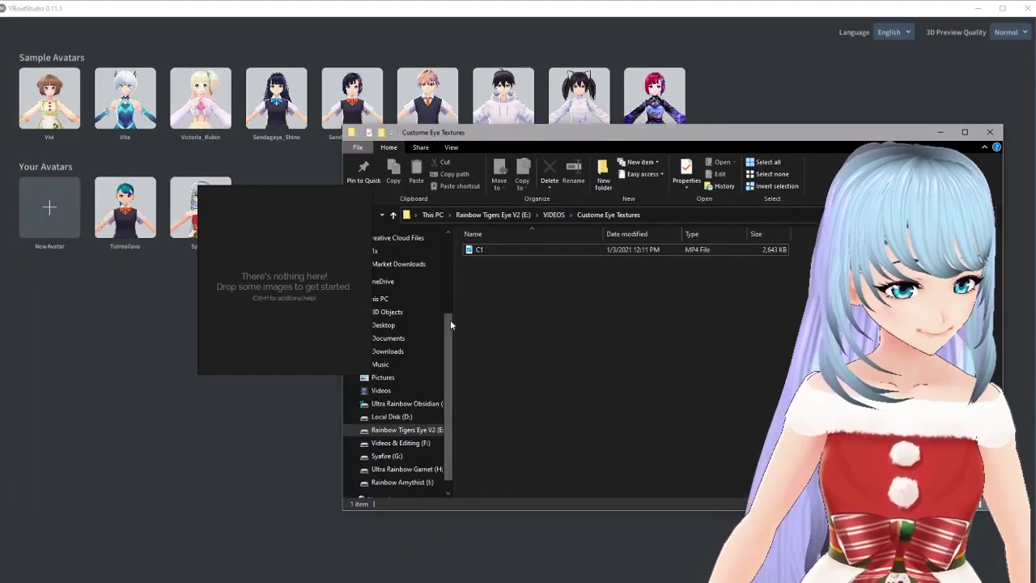
left_click_drag(451, 324, 445, 239)
left_click_drag(433, 138, 482, 129)
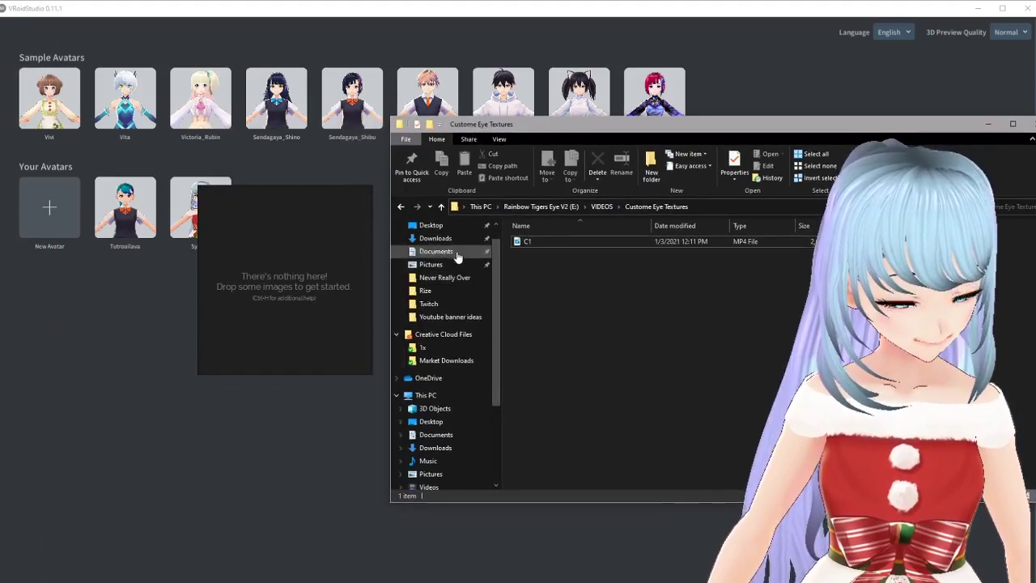
Open the desktop's Eye Ref folder and add the line-art eye shapes image to the PureRef board, fitted in view.
scroll(712, 374, "down", 5)
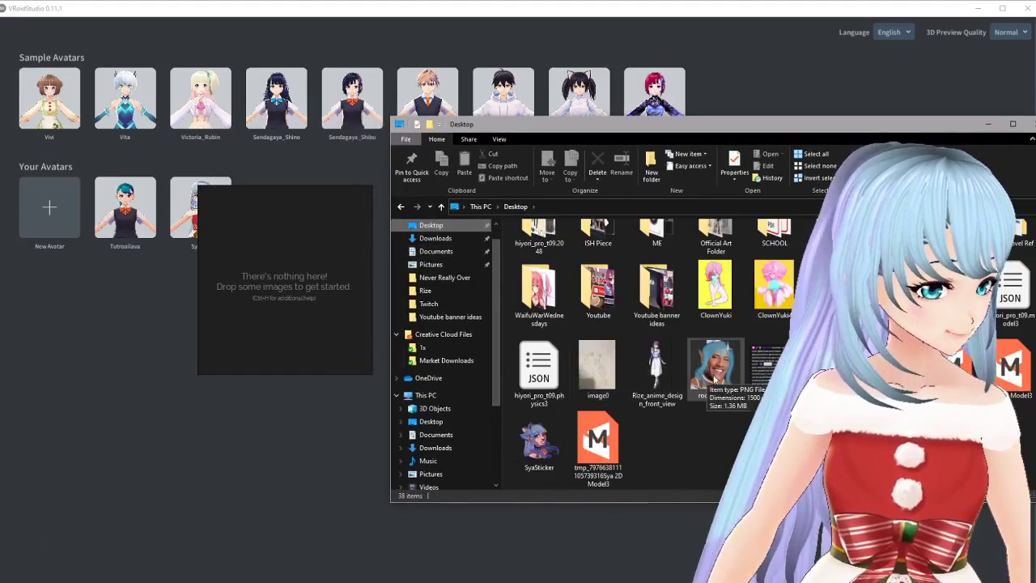
scroll(712, 348, "up", 2)
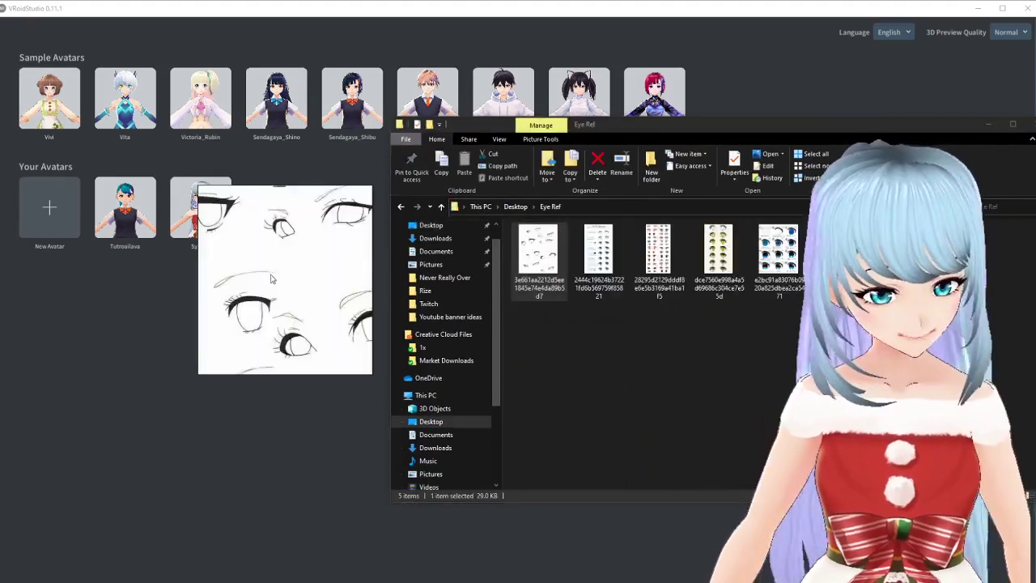
scroll(259, 243, "down", 3)
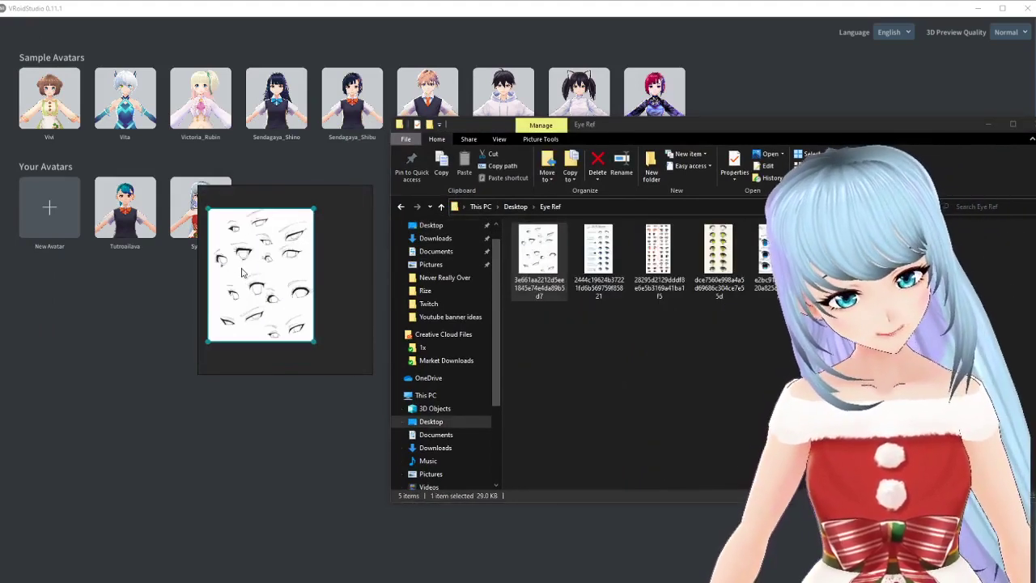
Add the How to color eyes sheet beside the line-art image on the PureRef board and the red eye sheet below the line art.
left_click_drag(599, 257, 277, 260)
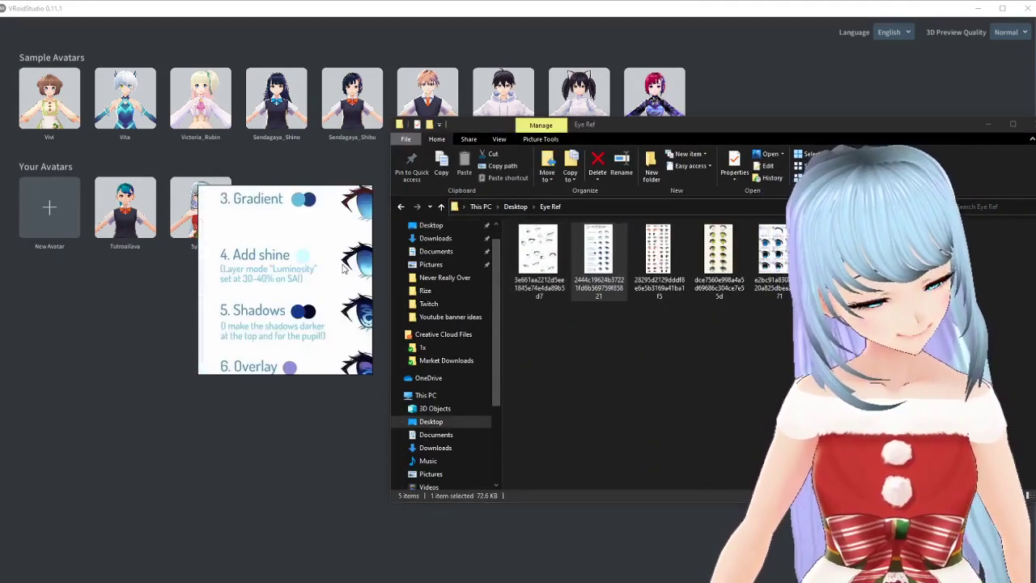
scroll(277, 260, "down", 3)
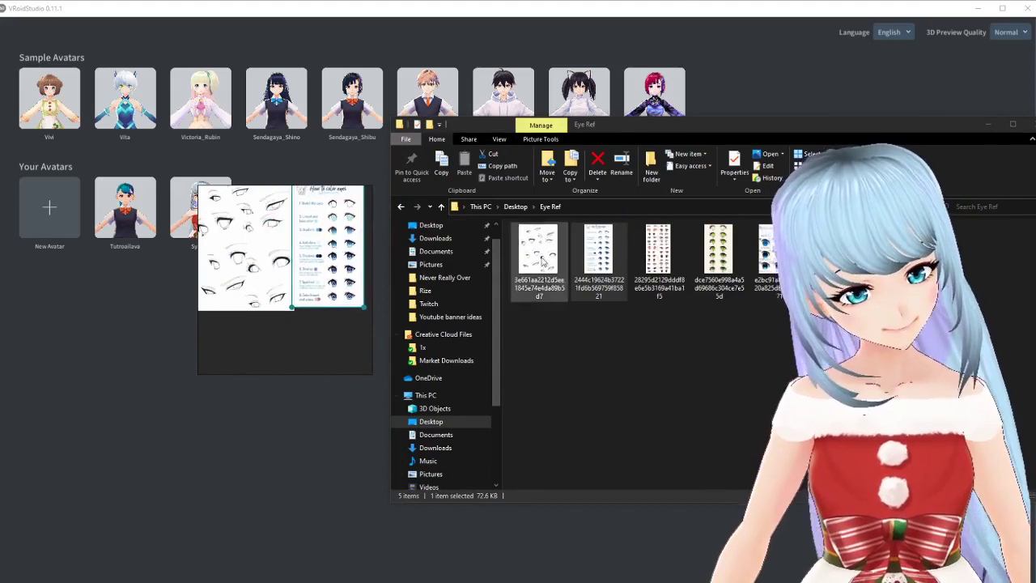
left_click_drag(657, 257, 283, 275)
scroll(285, 319, "down", 4)
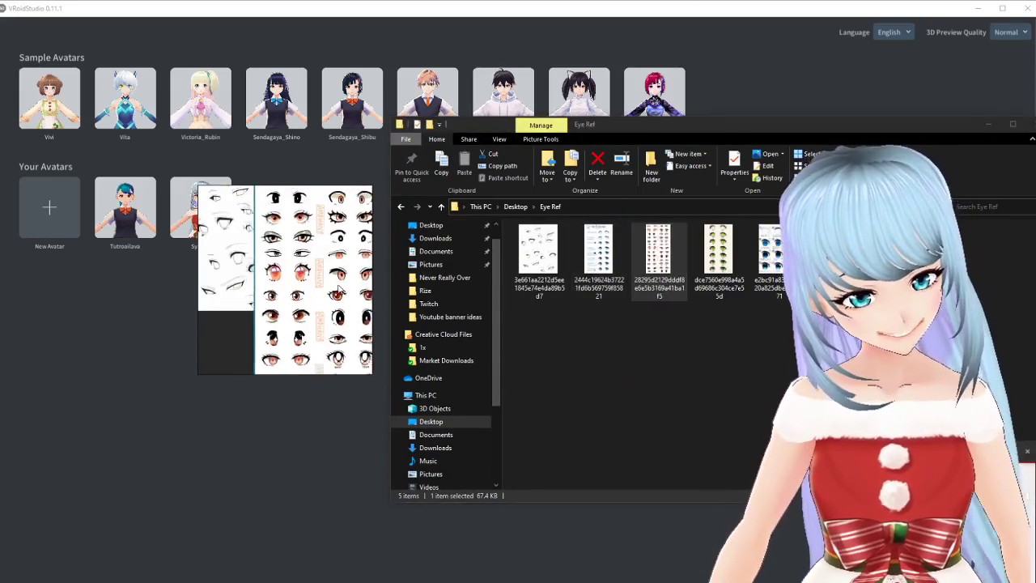
left_click_drag(284, 314, 276, 320)
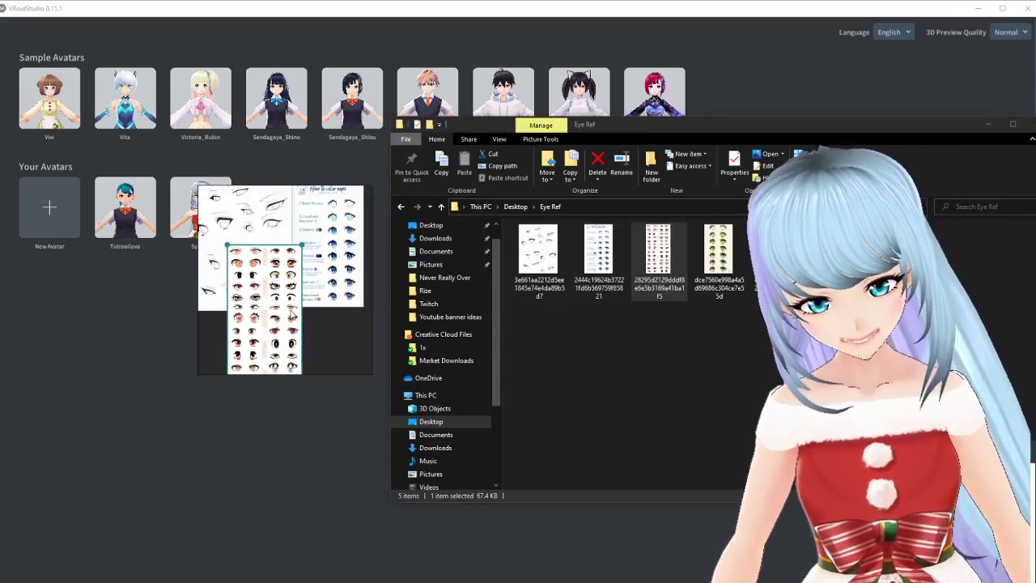
scroll(243, 328, "down", 4)
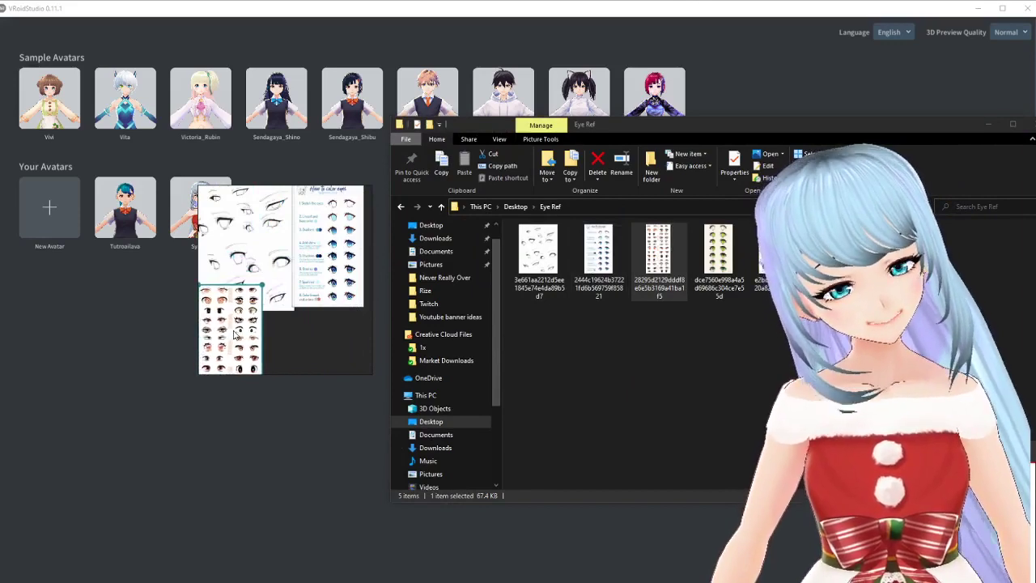
Add the green eye sheet over the lower part of the coloring guide and the blue eye sheet between it and the red one.
left_click_drag(717, 258, 304, 339)
scroll(315, 303, "down", 4)
scroll(316, 303, "down", 5)
left_click_drag(316, 324, 369, 243)
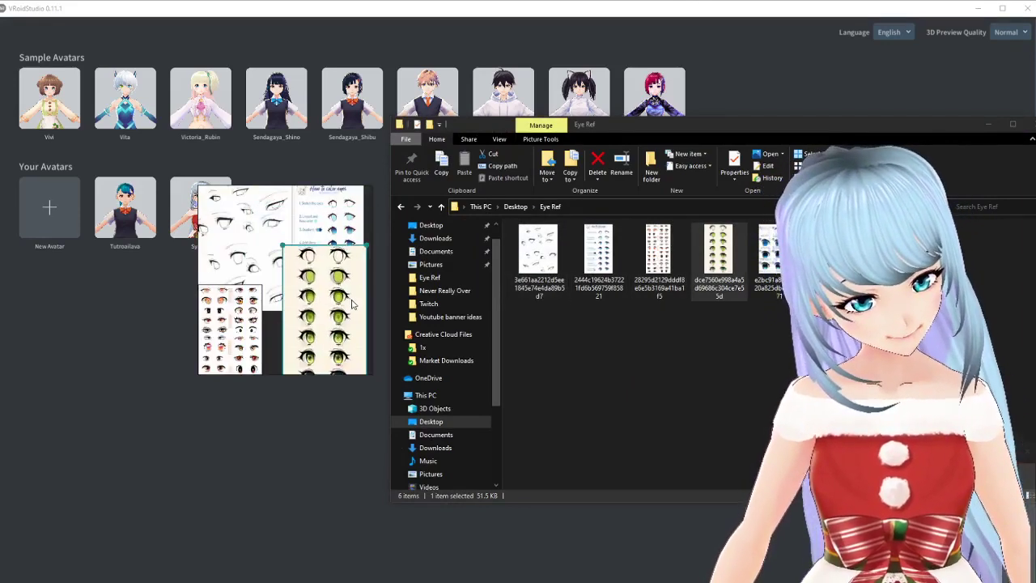
left_click_drag(349, 305, 355, 305)
left_click_drag(770, 251, 299, 305)
mouse_move(299, 304)
right_mouse_down()
mouse_move(269, 308)
mouse_move(278, 301)
right_mouse_up()
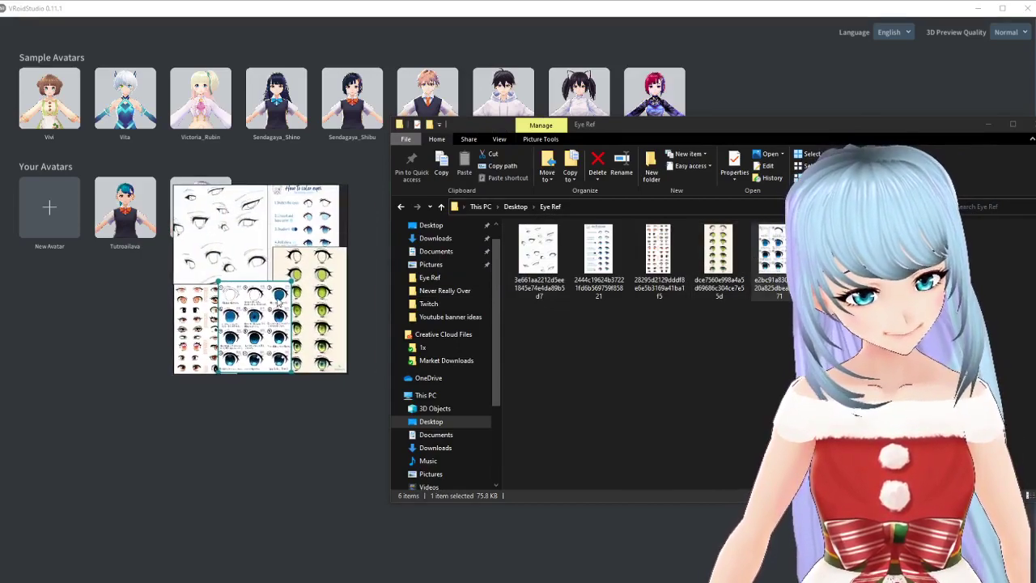
Move the filled reference board below Your Avatars and clear the File Explorer window off VRoid Studio.
left_click_drag(304, 283, 161, 355)
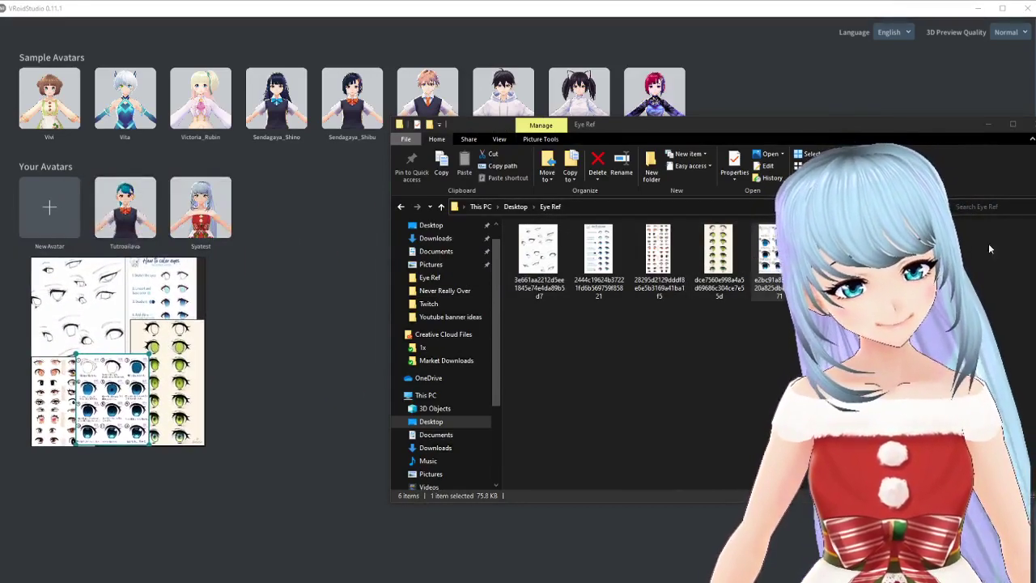
left_click(1016, 128)
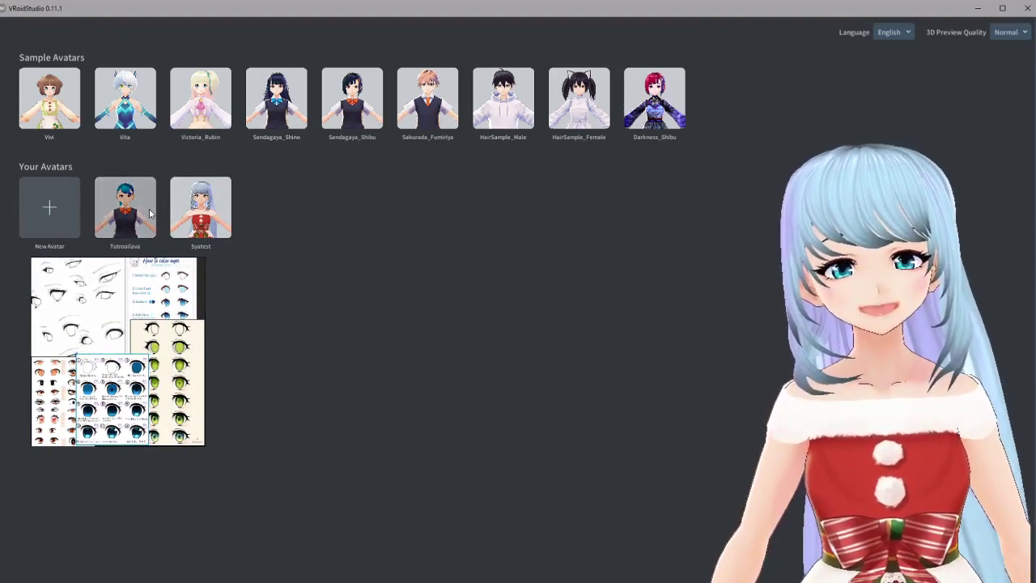
left_click(9, 11)
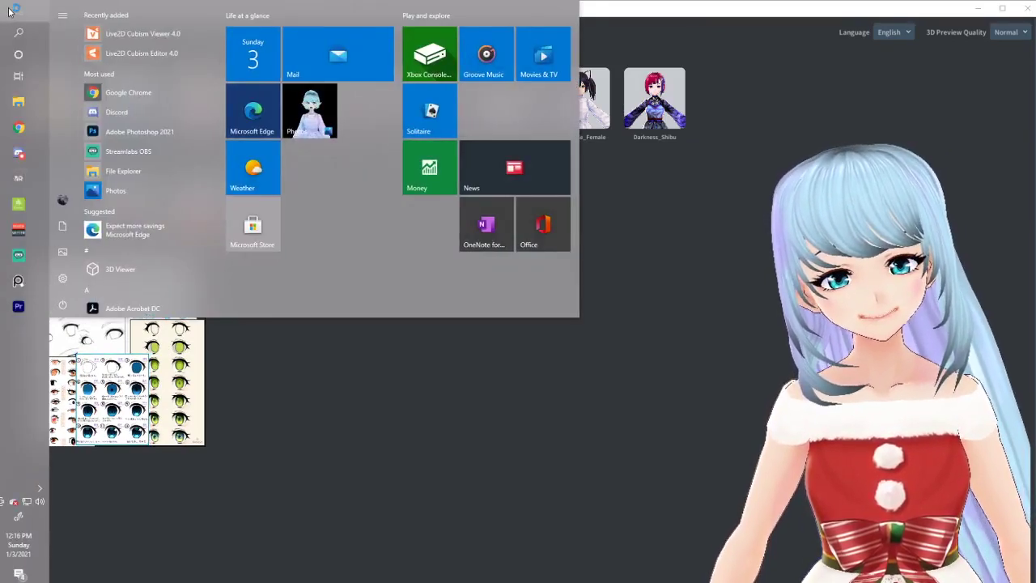
left_click(9, 11)
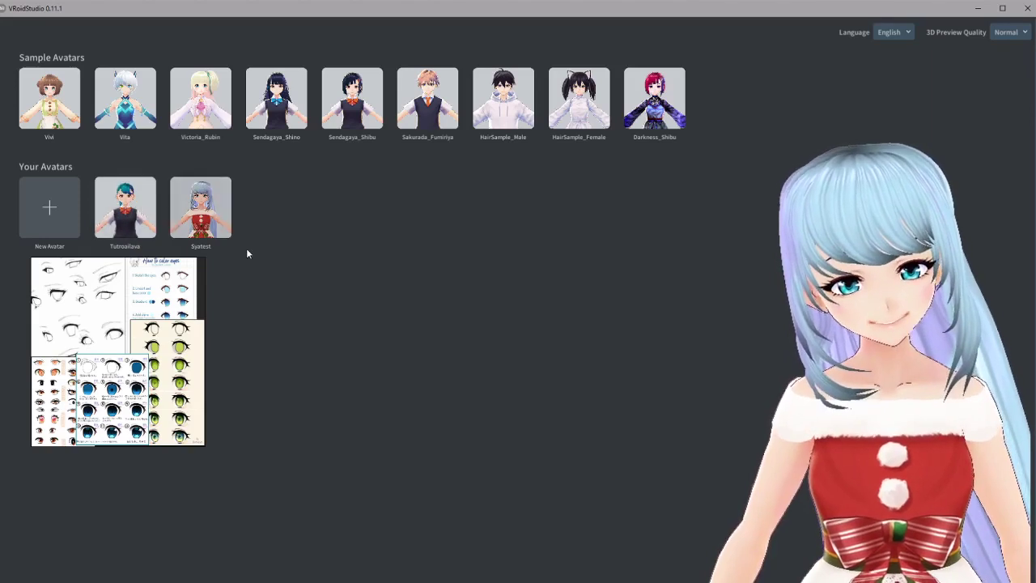
Open the Tutroailava avatar and bring up the texture editing of its face.
left_click(132, 216)
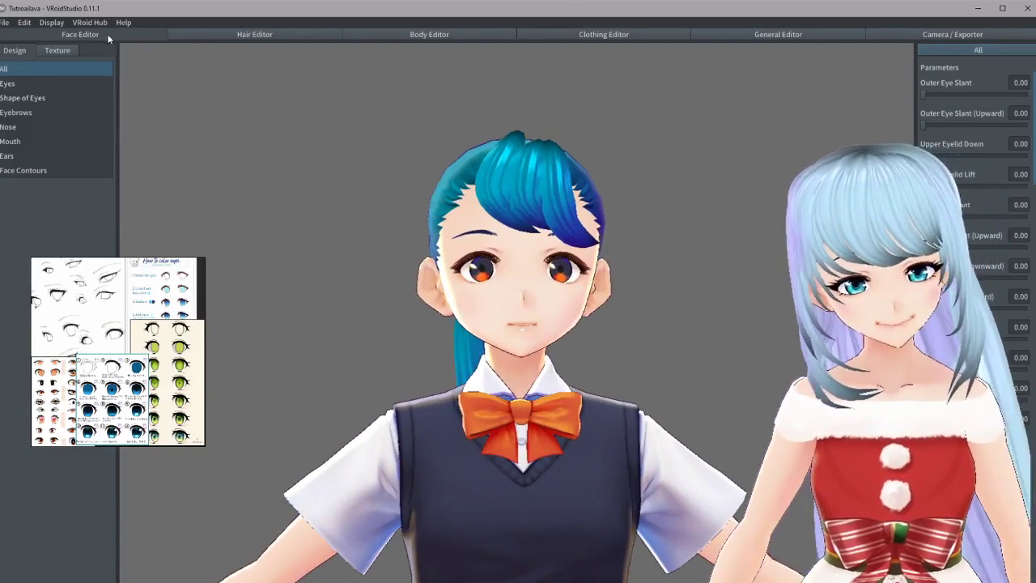
left_click(29, 82)
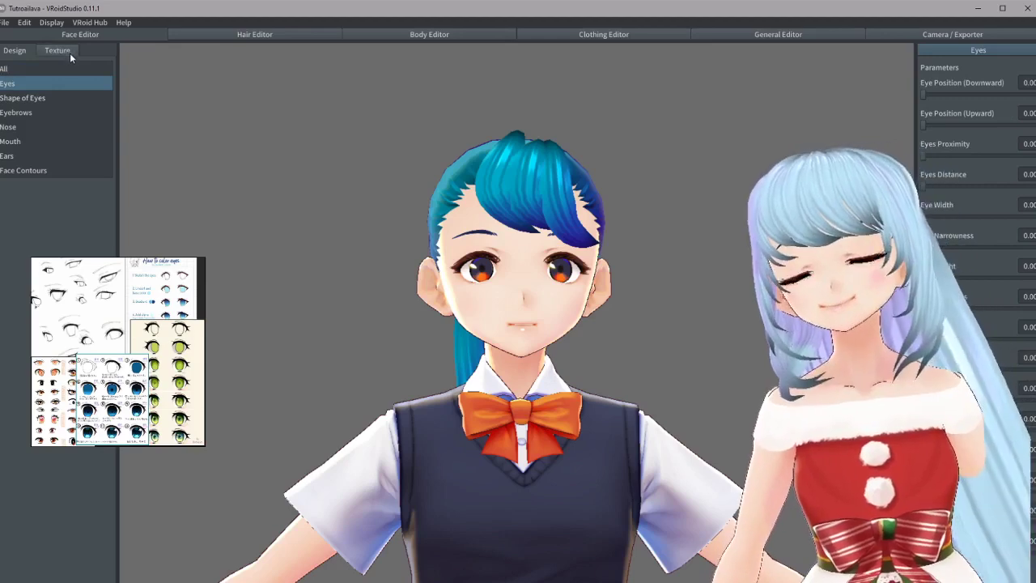
left_click(58, 51)
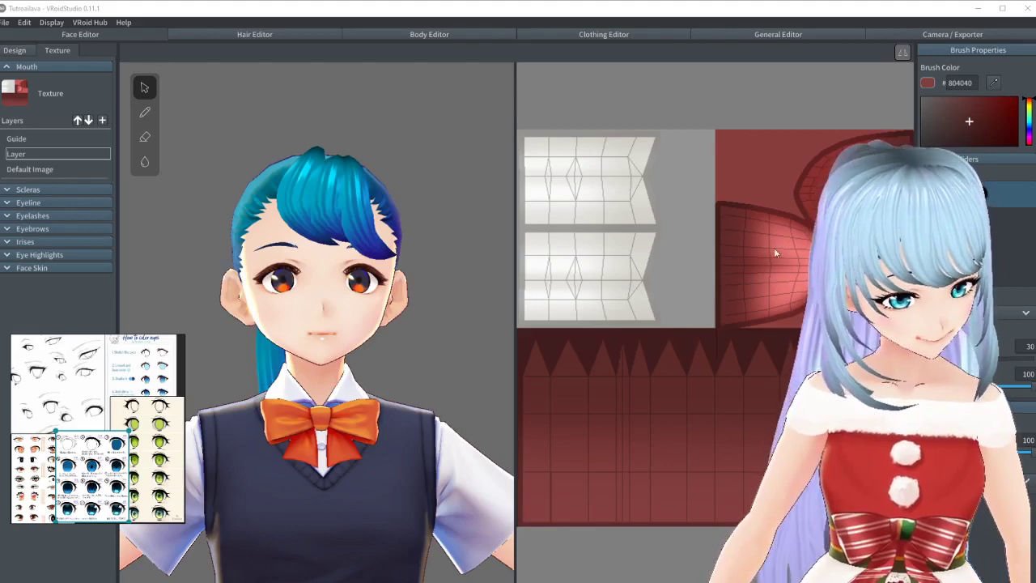
Look through the mouth, eyeline and eyelashes texture sections and their layers, with the reference board moved off the layer list.
left_click(762, 227)
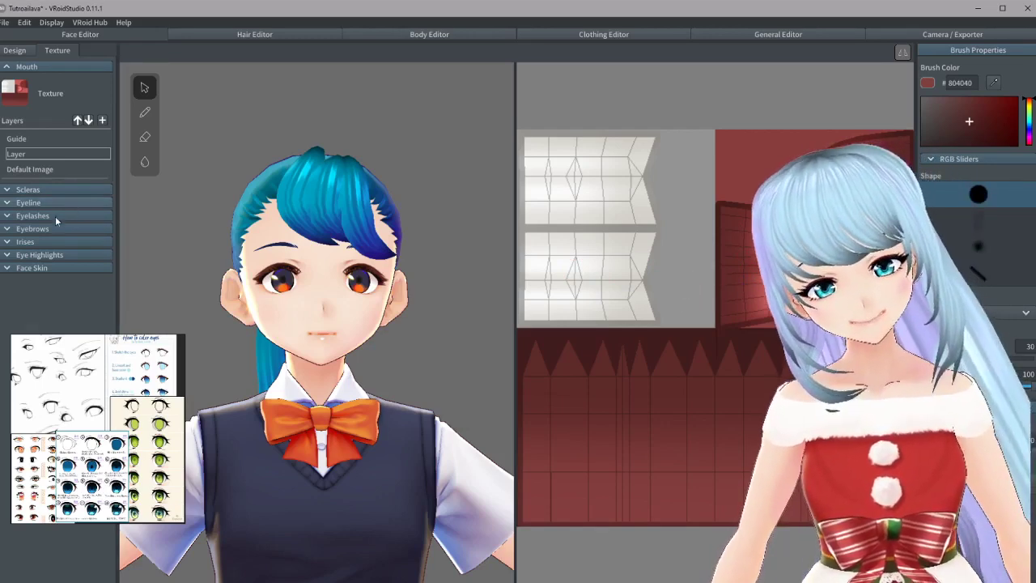
left_click(63, 170)
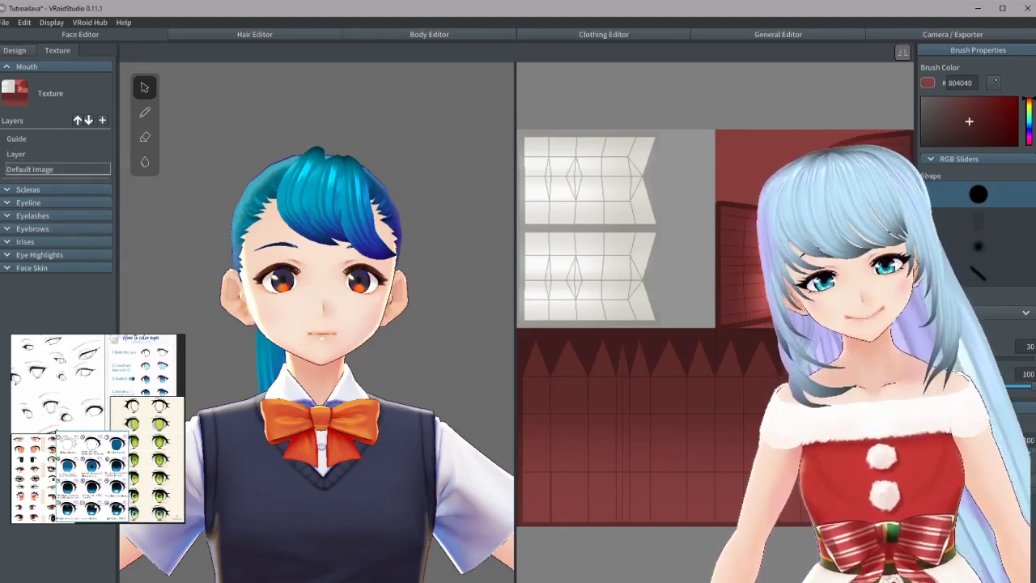
left_click(8, 202)
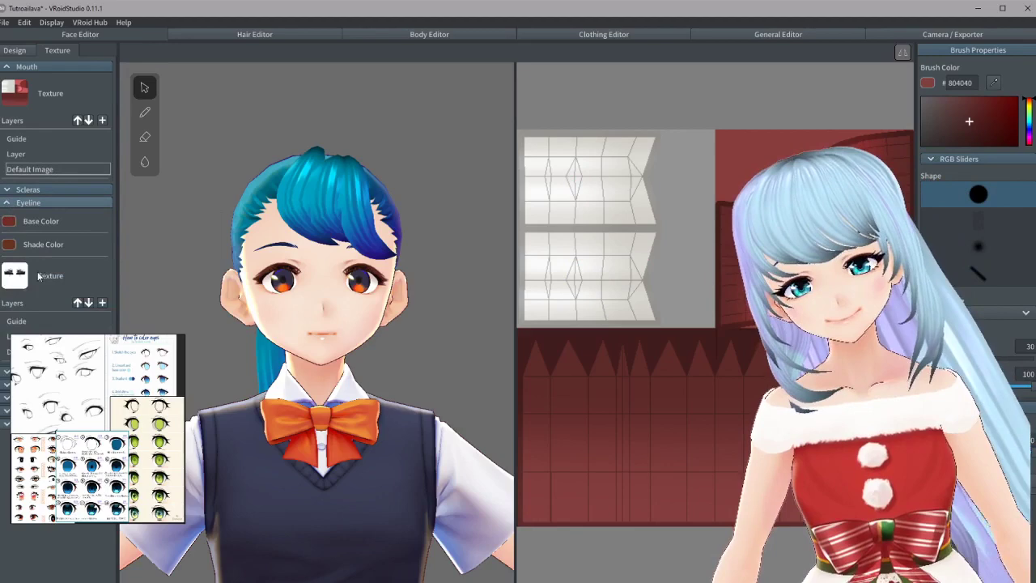
left_click(8, 189)
left_click(7, 189)
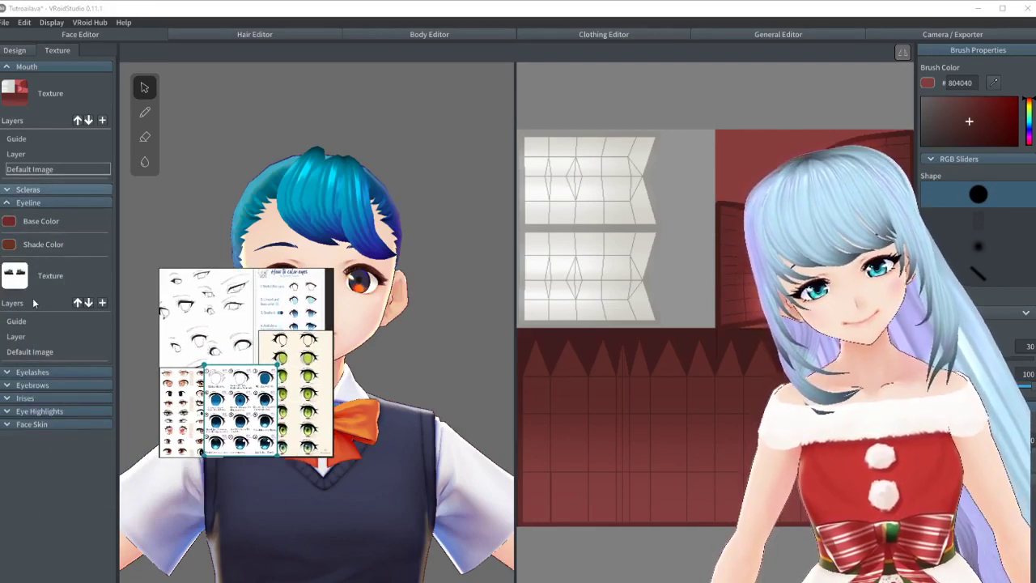
left_click(11, 373)
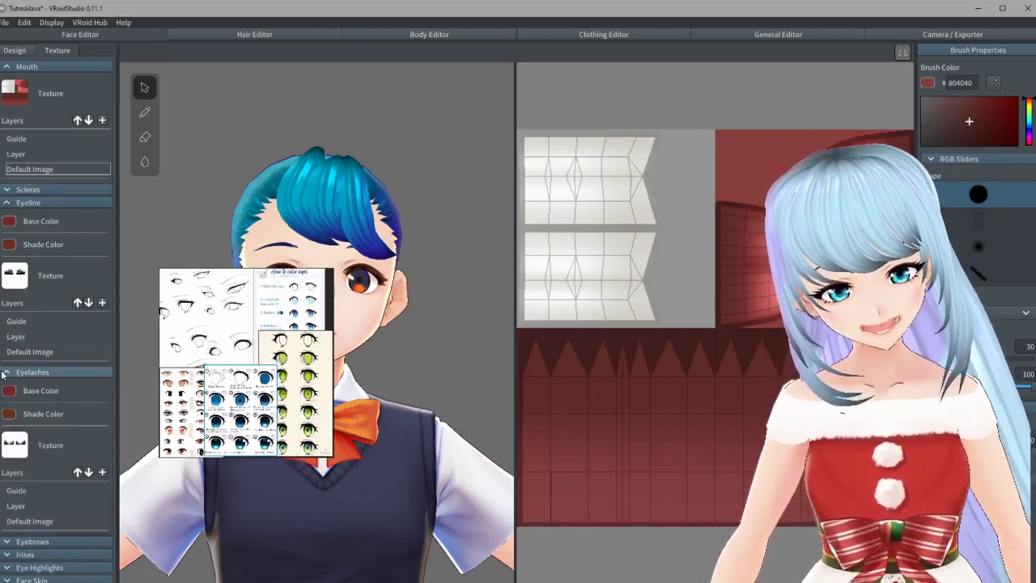
left_click(4, 374)
left_click(10, 203)
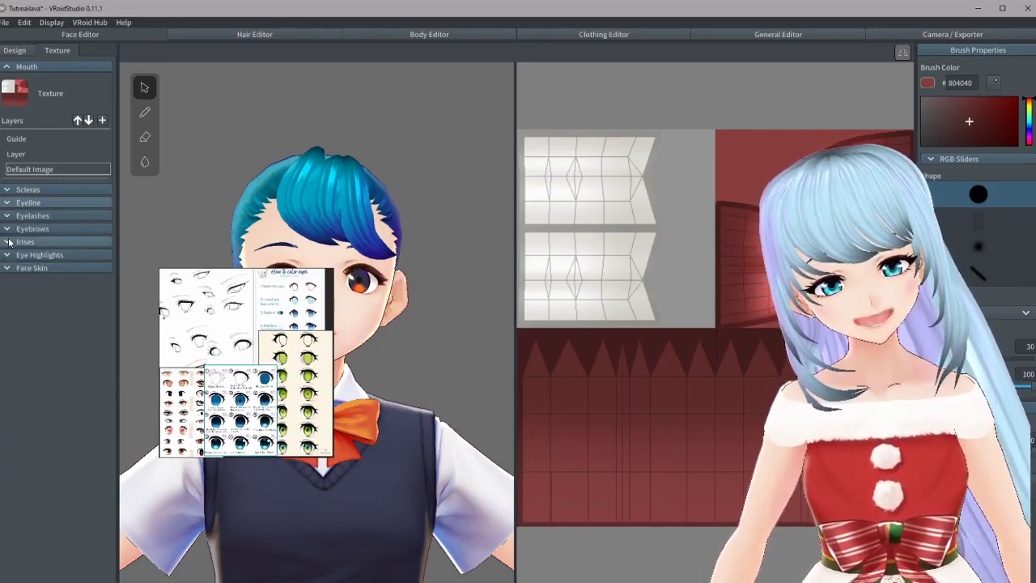
Export the irises' Default Image layer to the desktop's Eye Ref folder as TestModelEyeTexture.
left_click(9, 242)
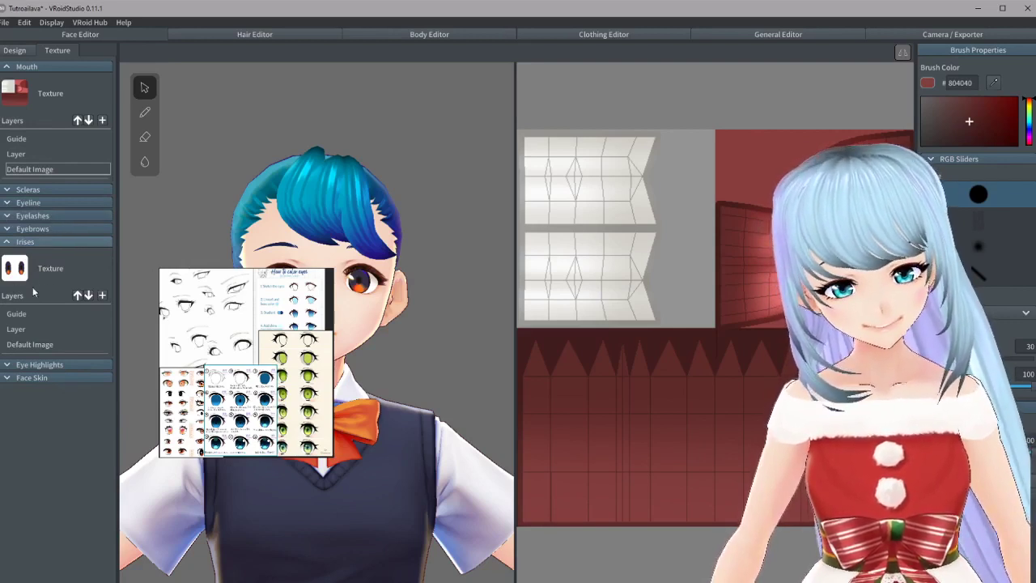
left_click(42, 346)
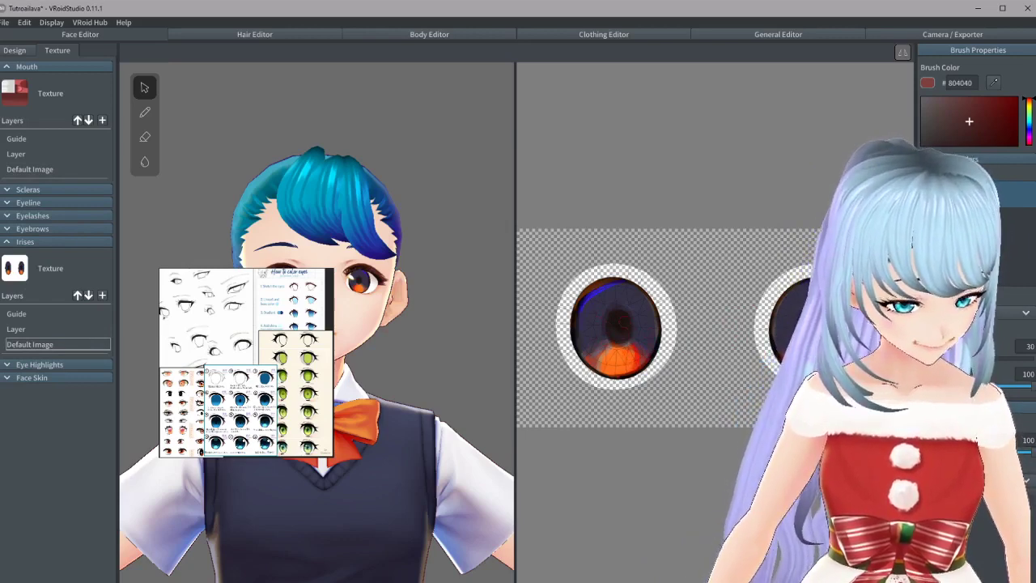
right_click(52, 343)
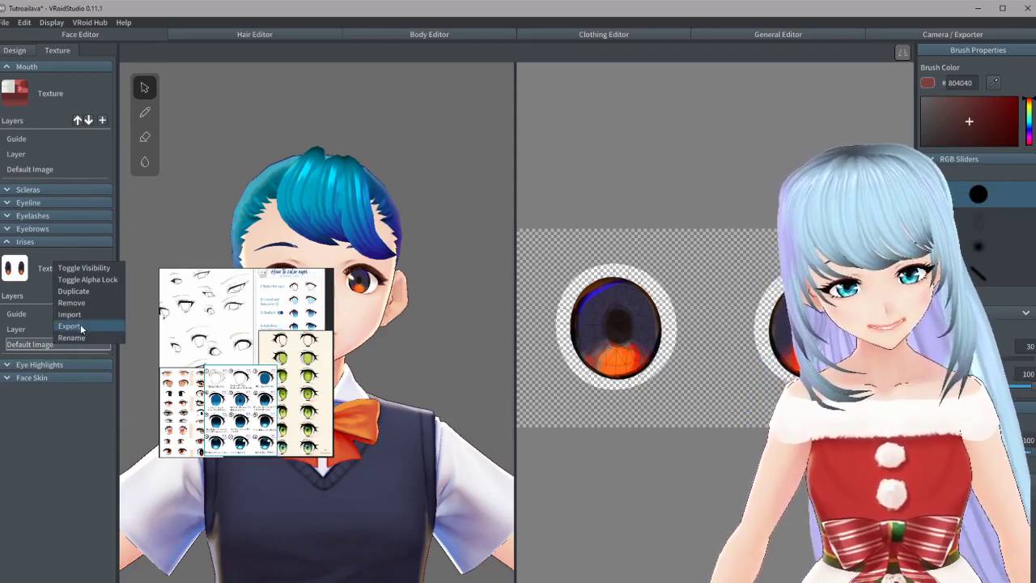
right_click(36, 346)
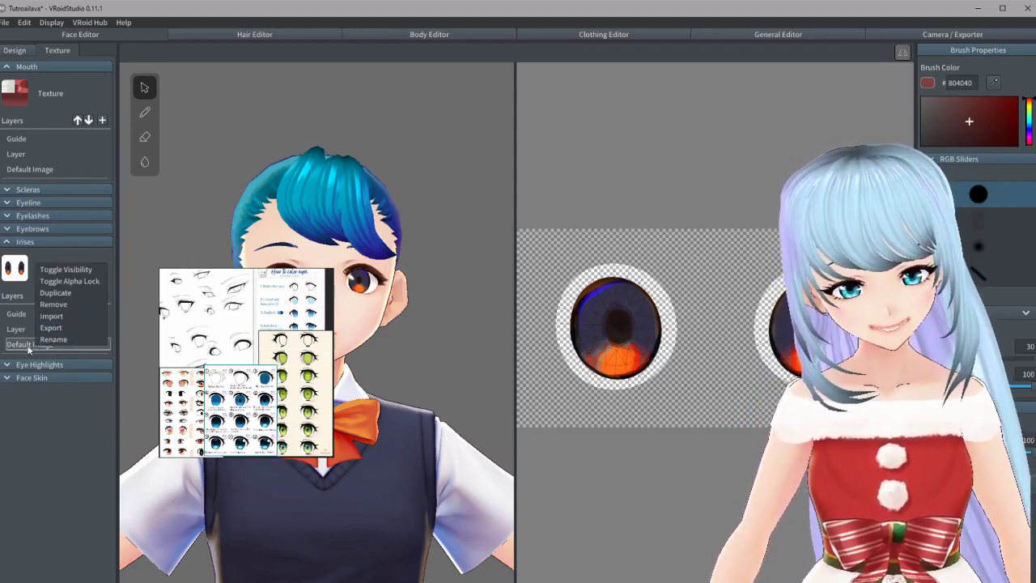
left_click(75, 328)
left_click_drag(275, 14, 418, 39)
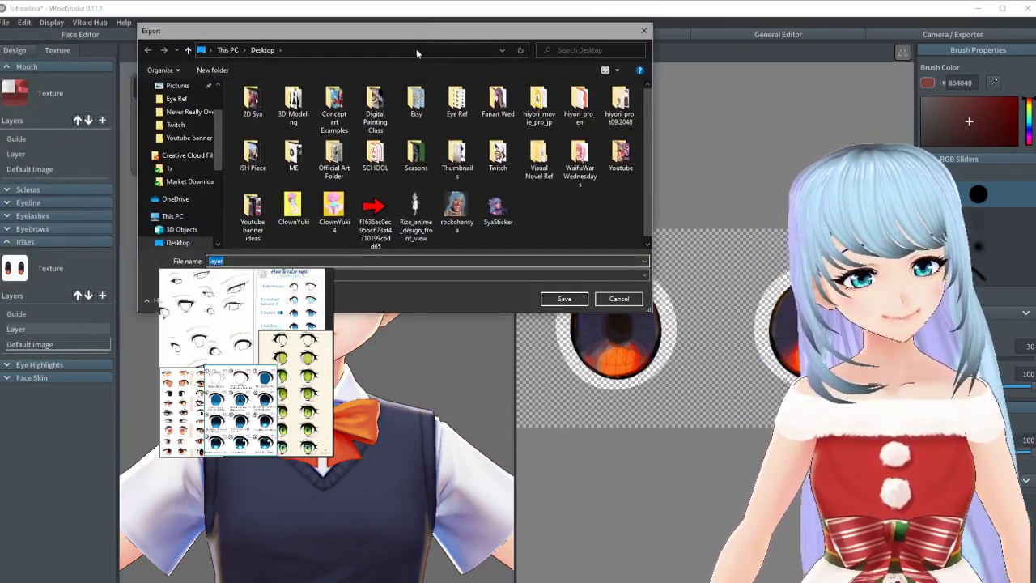
double_click(456, 100)
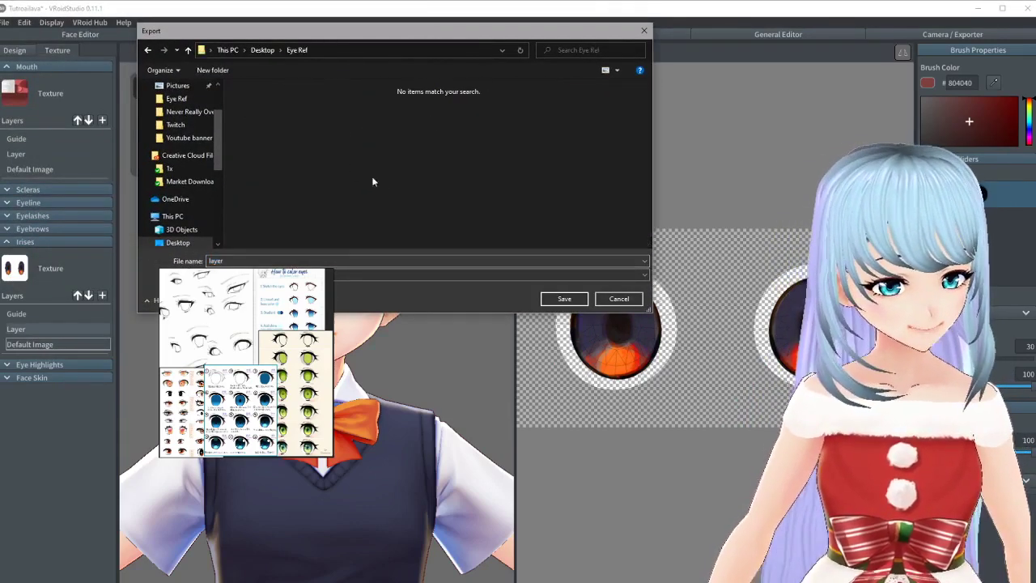
left_click(284, 260)
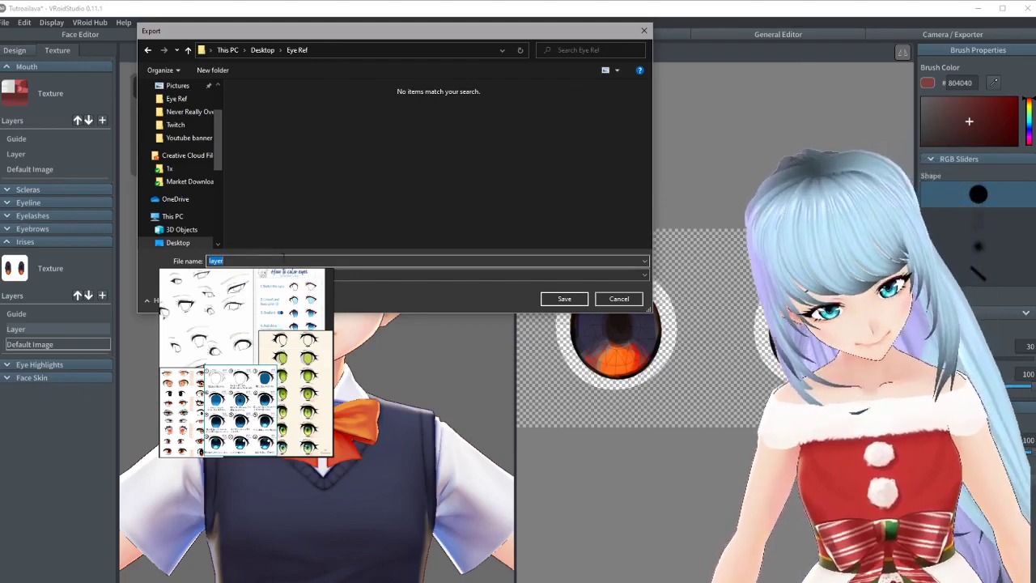
type("TestMod")
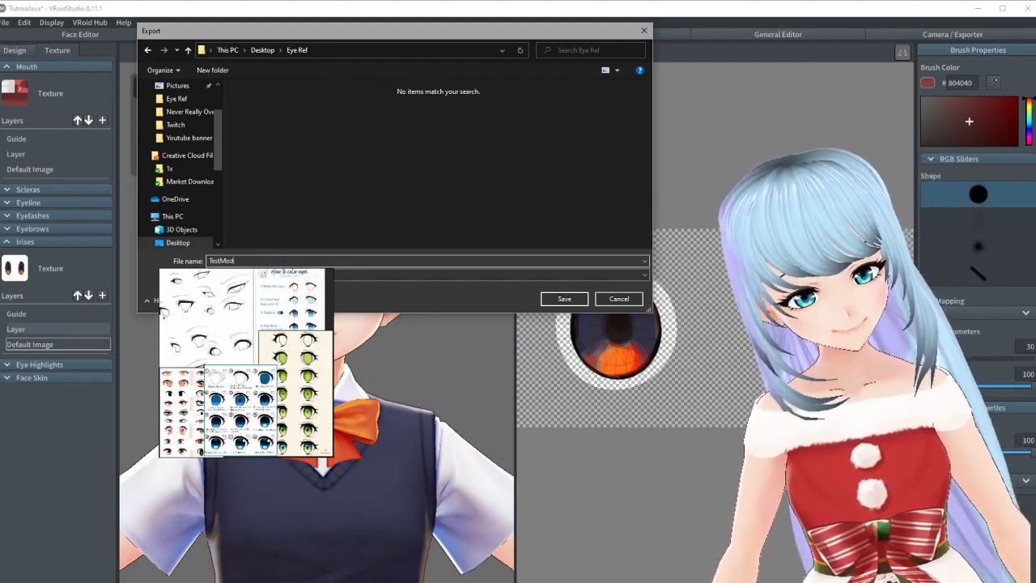
type("elEyeTexture")
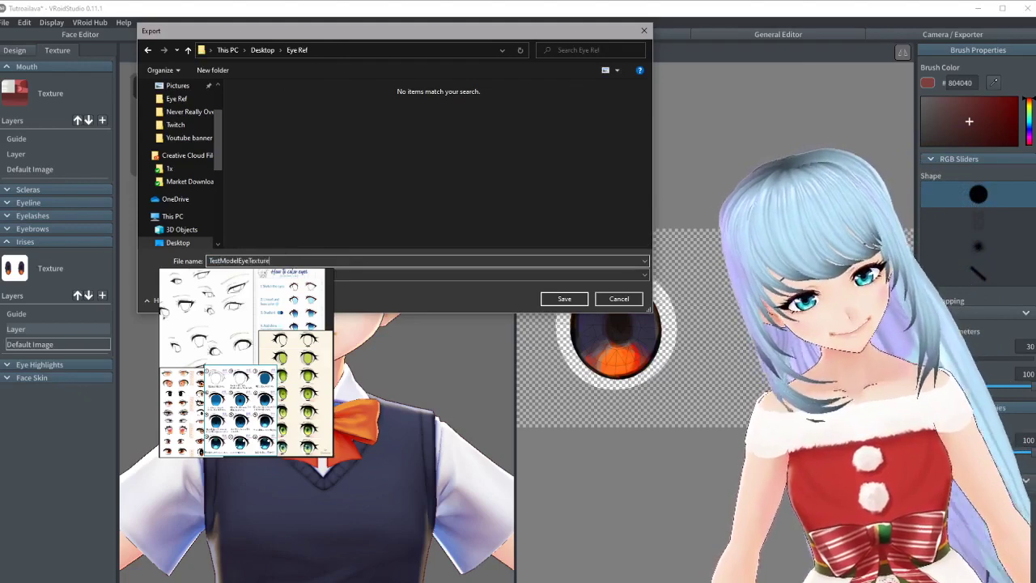
left_click(552, 299)
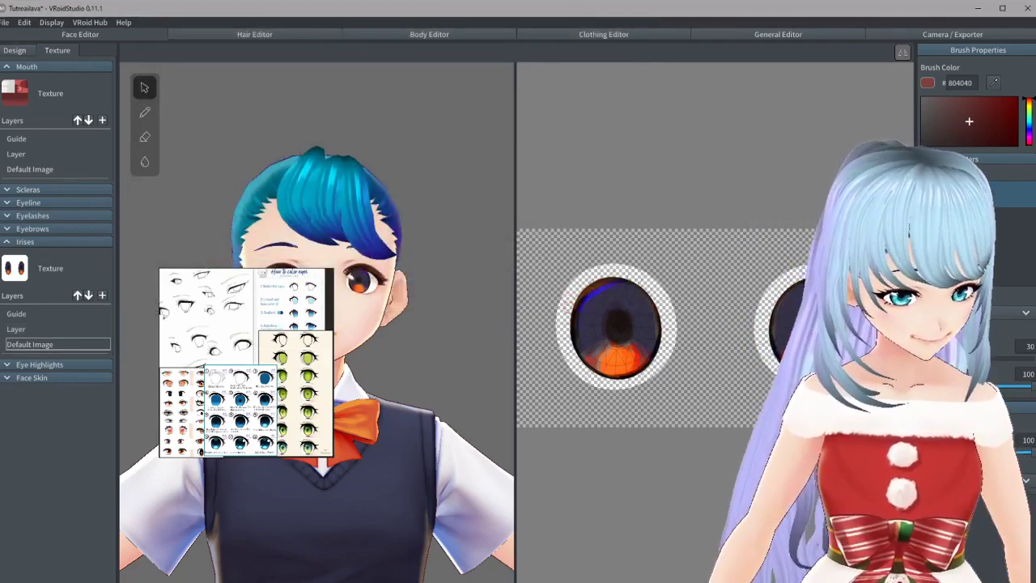
Switch to Photoshop and open TestModelEyeTexture from the desktop's Eye Ref folder, slightly enlarged in view.
key("super")
left_click(162, 133)
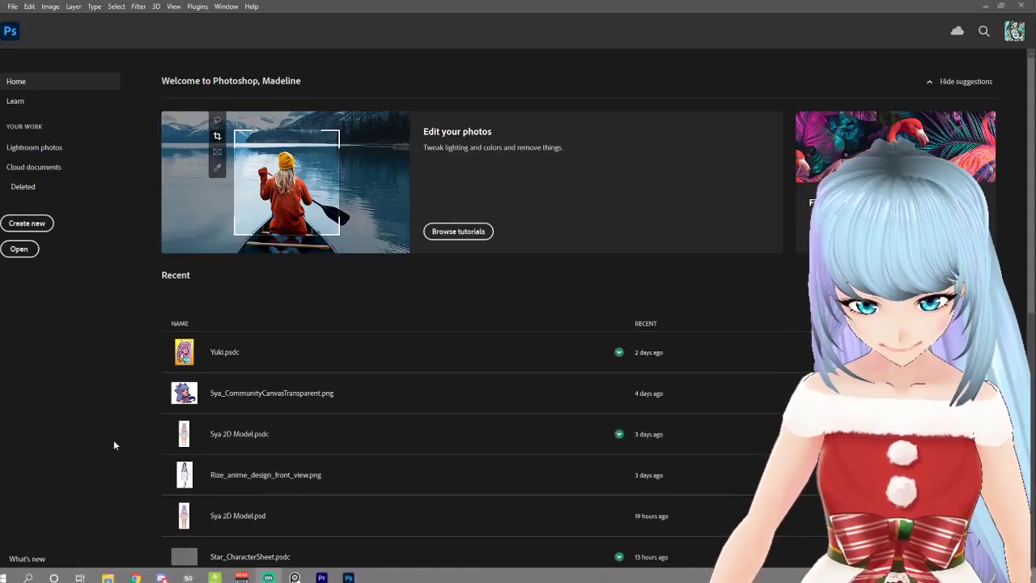
left_click(21, 251)
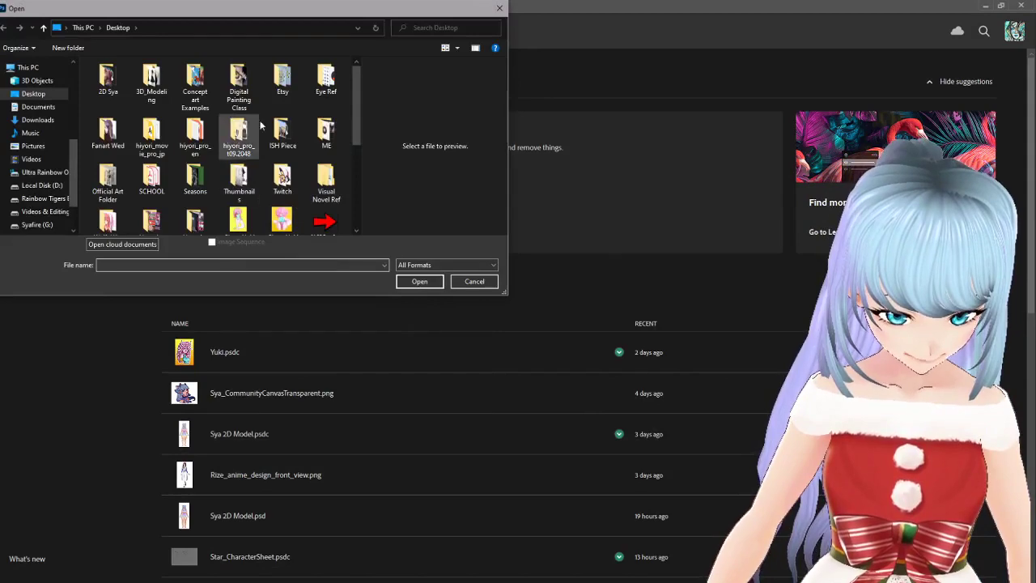
double_click(325, 81)
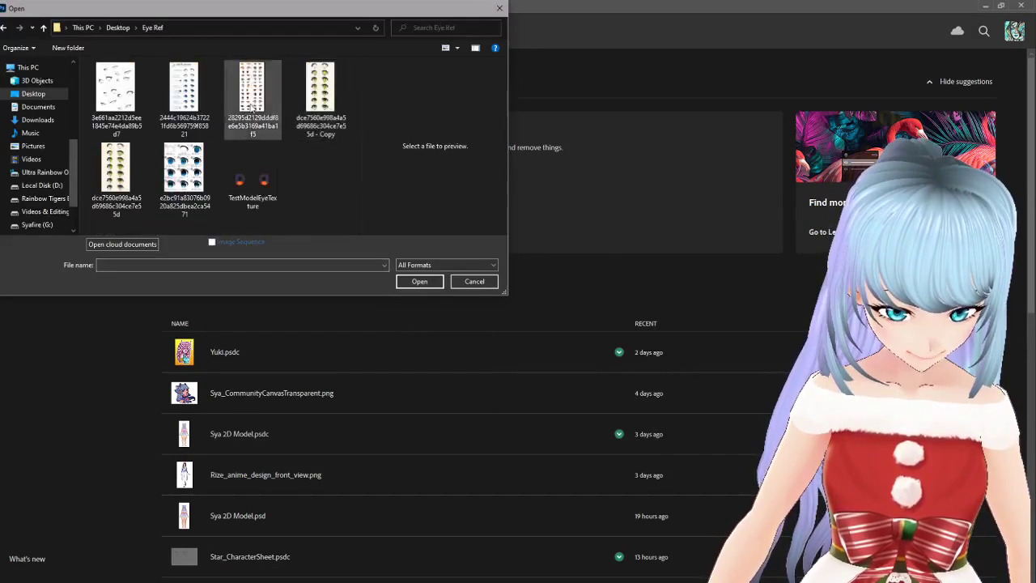
double_click(246, 162)
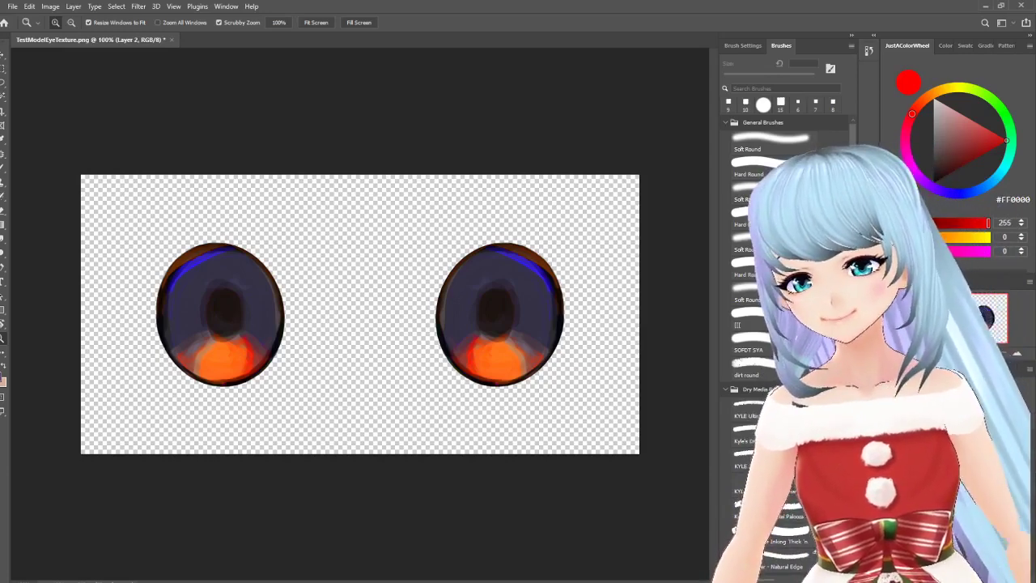
left_click_drag(360, 314, 366, 314)
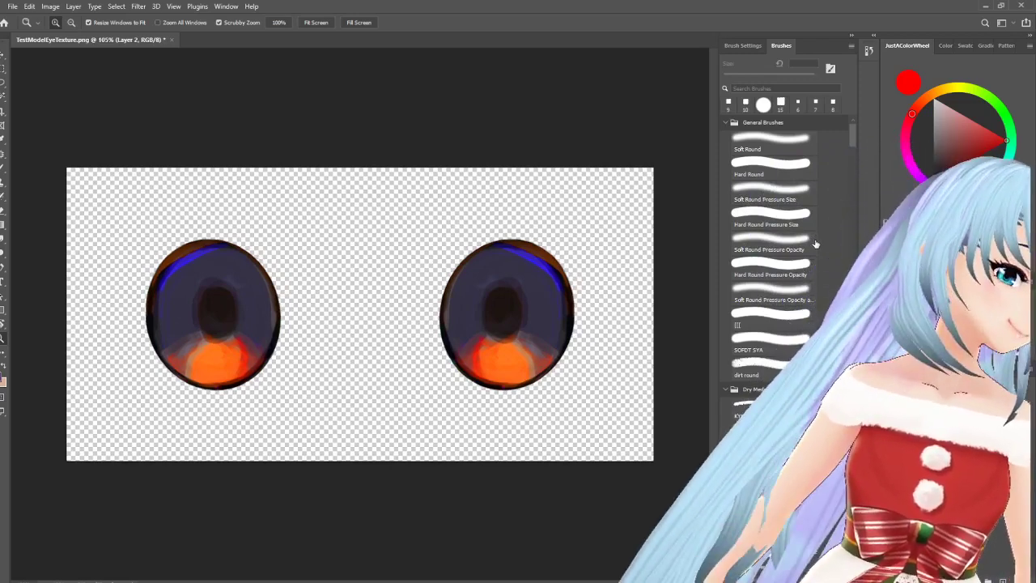
Bring the PureRef reference board over the upper-left corner of the canvas and check its Always On Top setting.
key("b")
key("z")
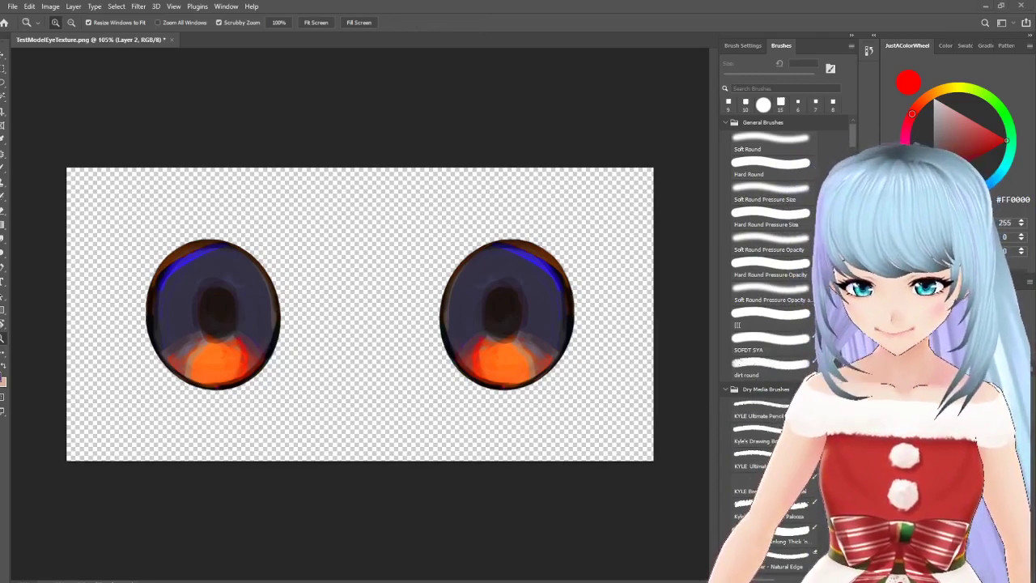
right_click_drag(1035, 130, 137, 160)
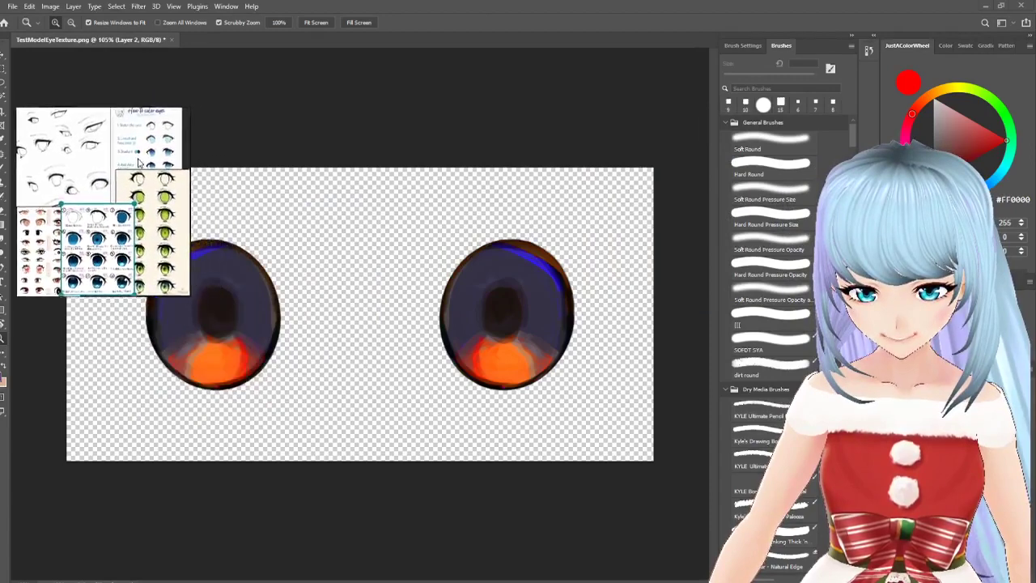
left_click_drag(139, 162, 138, 104)
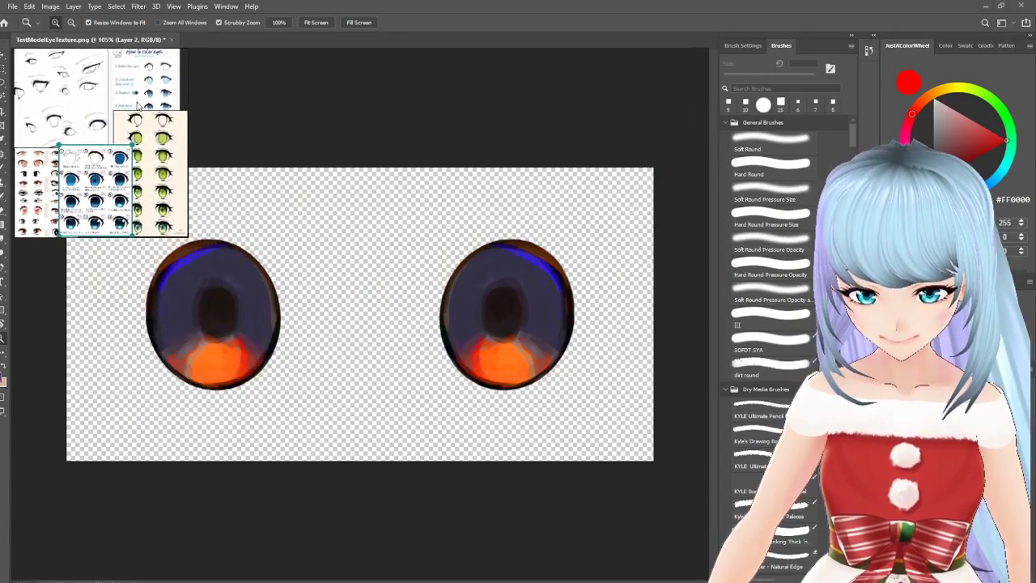
right_click(184, 124)
mouse_move(216, 246)
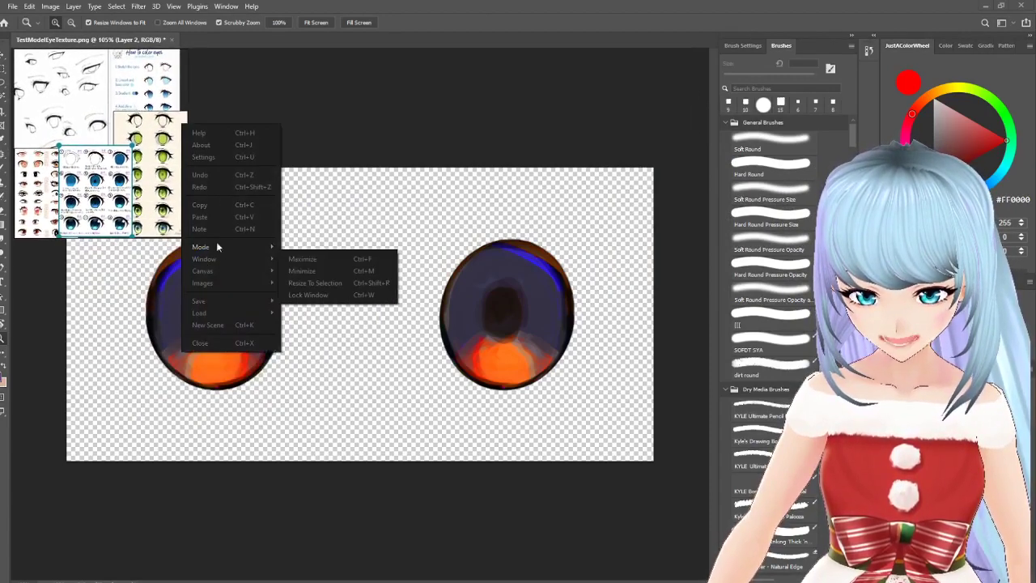
mouse_move(223, 265)
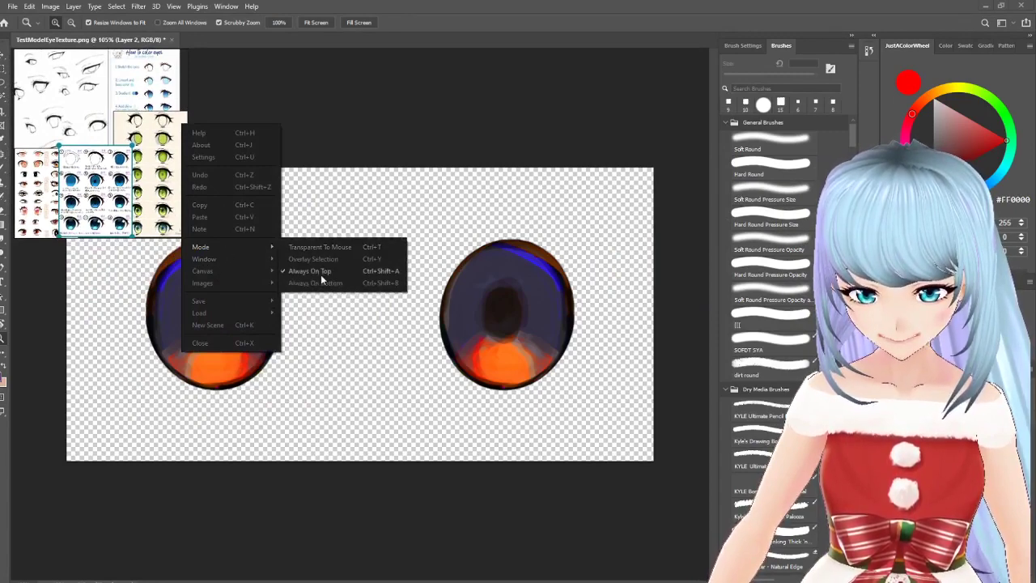
left_click(409, 153)
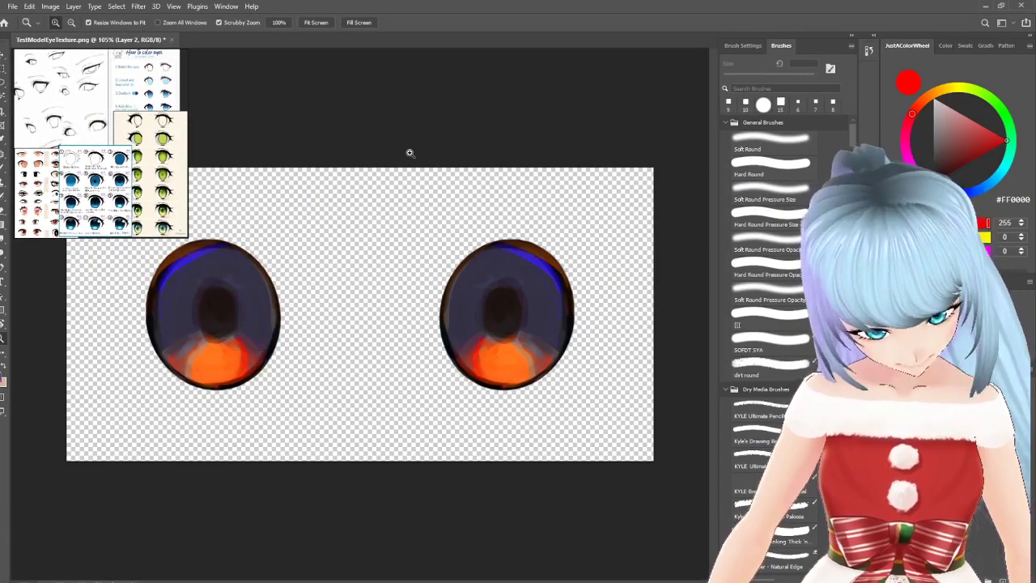
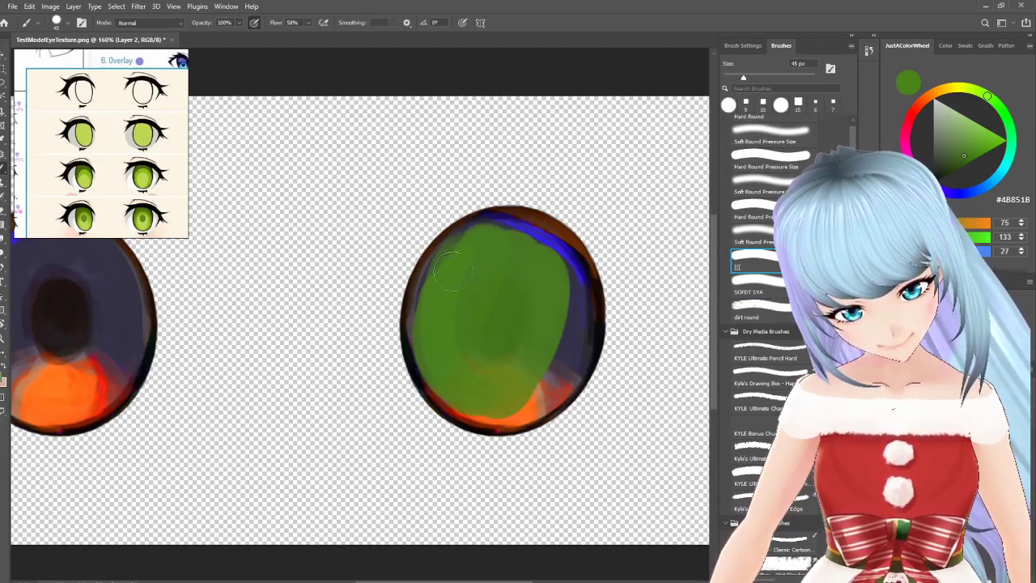
Paint the right iris green #4B851B out to its edges on Layer 2, clipped to Layer 1.
mouse_move(465, 395)
left_mouse_down()
mouse_move(558, 364)
mouse_move(575, 307)
mouse_move(539, 243)
mouse_move(517, 238)
mouse_move(578, 356)
mouse_move(563, 280)
left_mouse_up()
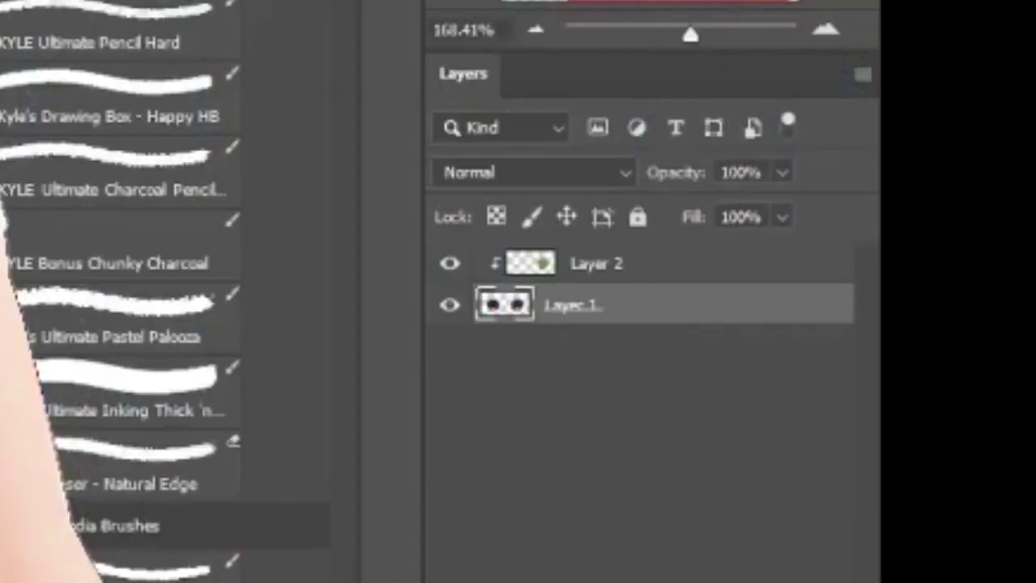
left_click(631, 271, "alt")
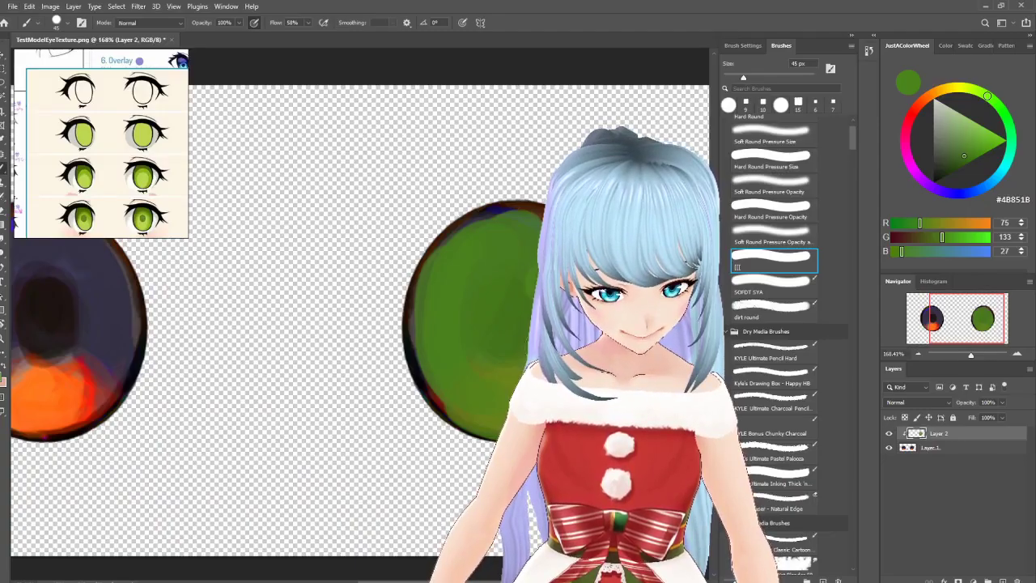
mouse_move(429, 477)
left_mouse_down()
mouse_move(377, 361)
mouse_move(465, 212)
left_mouse_up()
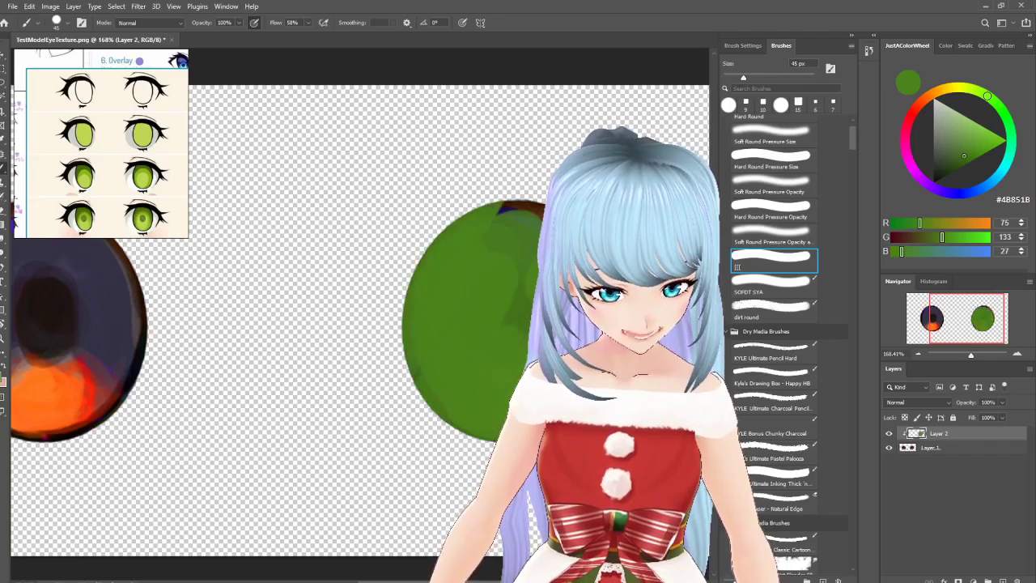
key("ctrl+z")
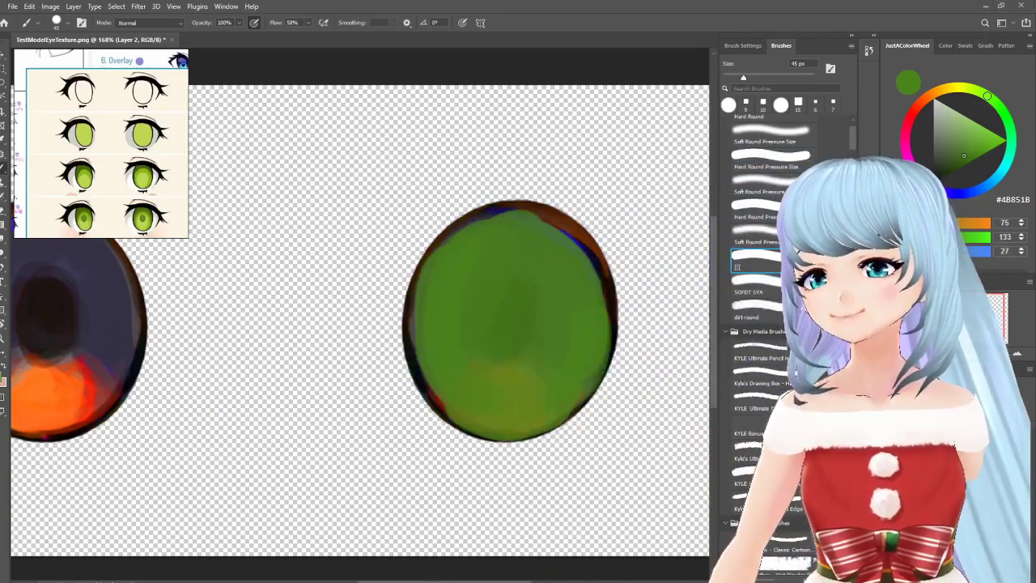
mouse_move(414, 323)
left_mouse_down()
mouse_move(504, 162)
mouse_move(592, 189)
mouse_move(430, 486)
mouse_move(559, 419)
left_mouse_up()
Cover both irises completely with dark green #183501 using an enlarged brush.
left_click_drag(964, 156, 948, 173)
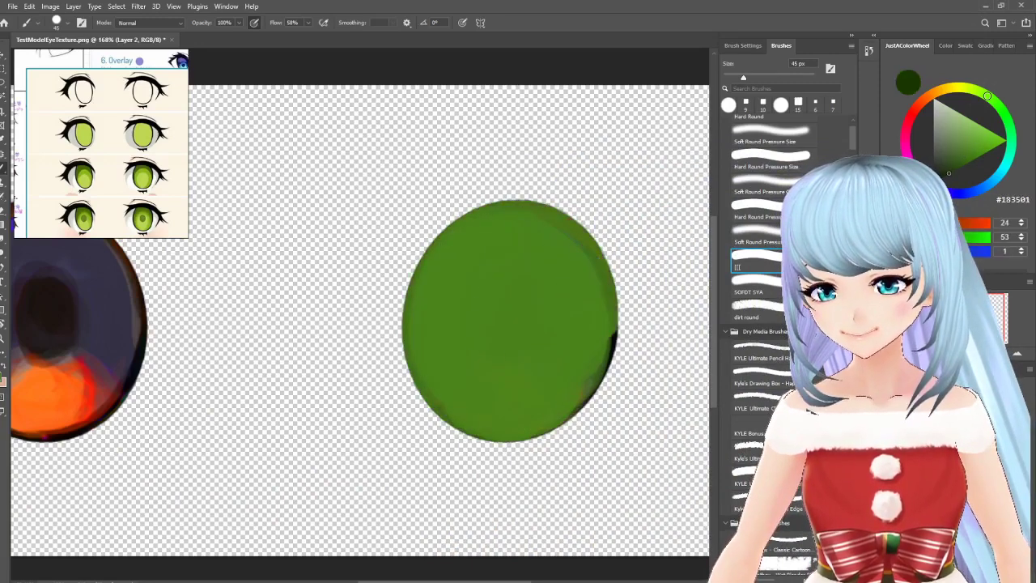
key("bracketright")
key("bracketright")
key("bracketright")
key("bracketright")
mouse_move(524, 237)
left_mouse_down()
mouse_move(534, 178)
mouse_move(539, 363)
mouse_move(559, 407)
left_mouse_up()
left_click_drag(434, 385, 702, 424)
mouse_move(212, 389)
left_mouse_down()
mouse_move(280, 208)
mouse_move(398, 160)
mouse_move(483, 216)
mouse_move(389, 379)
mouse_move(266, 485)
left_mouse_up()
Shade the upper half of both irises with very dark green #111F06 using a 50 px brush.
key("bracketleft")
key("bracketleft")
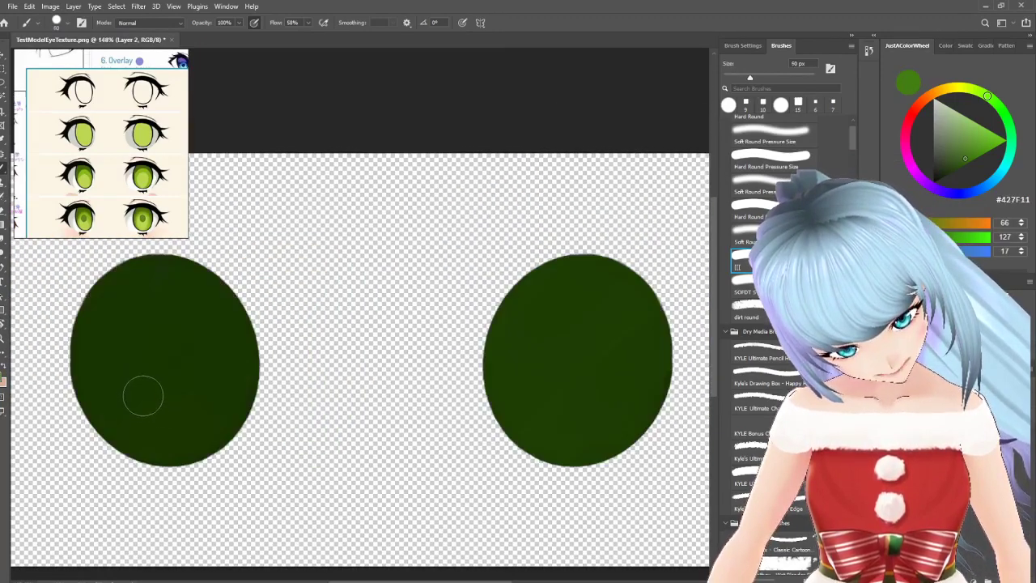
scroll(144, 396, "up", 1, "alt")
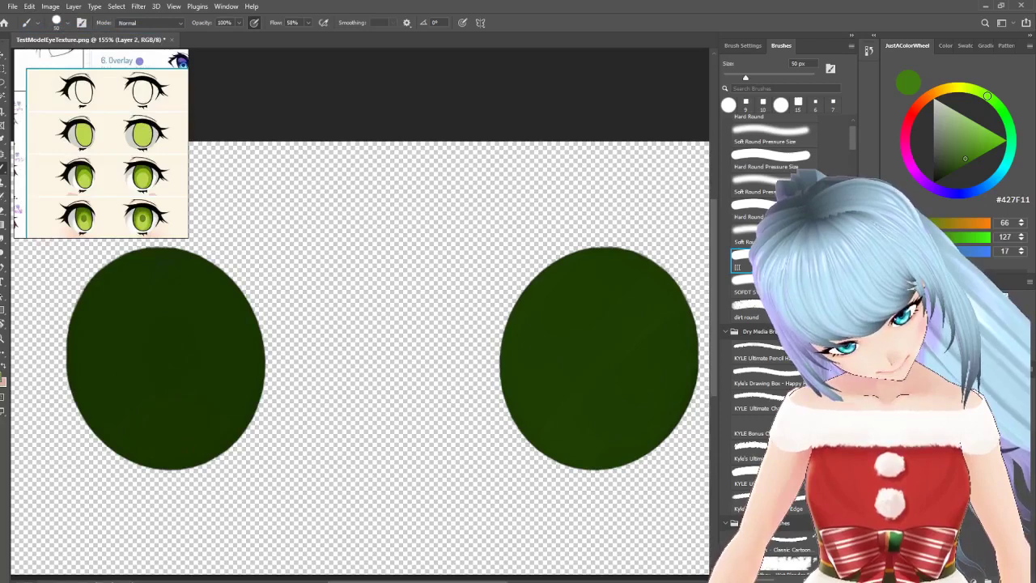
scroll(138, 312, "up", 1, "alt")
left_click_drag(115, 300, 204, 301)
mouse_move(199, 248)
left_mouse_down()
mouse_move(164, 252)
mouse_move(239, 262)
mouse_move(250, 290)
left_mouse_up()
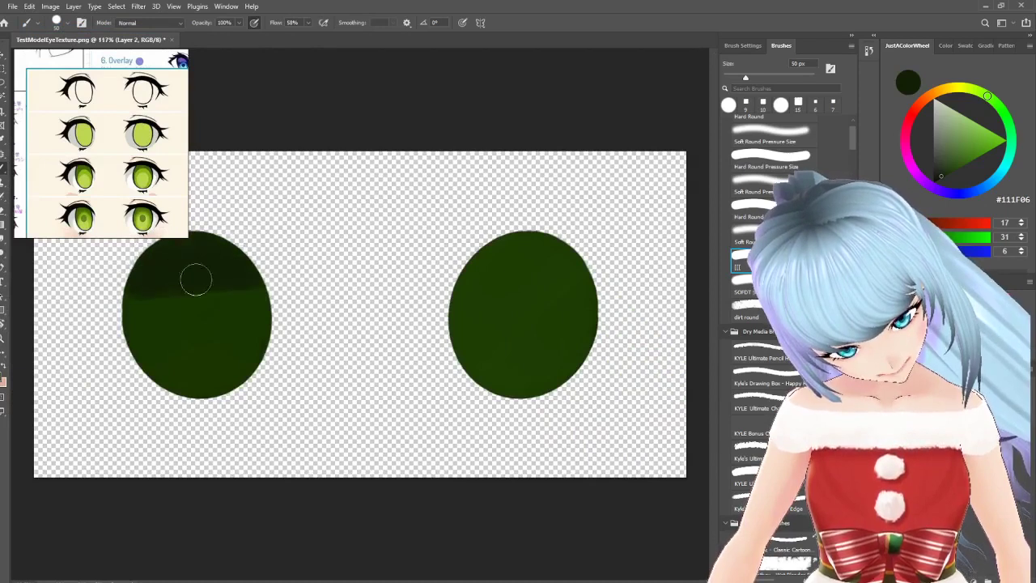
mouse_move(449, 261)
left_mouse_down()
mouse_move(578, 285)
mouse_move(492, 240)
left_mouse_up()
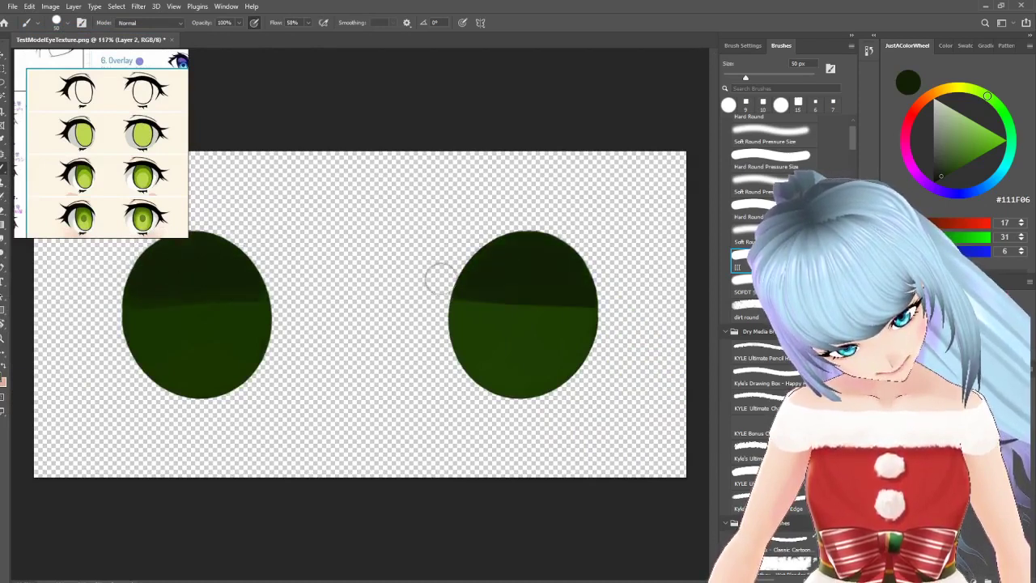
Deepen the upper shading with #0C1C00 and paint a dark oval pupil in the middle of each iris.
left_click(534, 253, "alt")
mouse_move(184, 287)
left_mouse_down()
mouse_move(117, 279)
mouse_move(156, 243)
mouse_move(250, 275)
left_mouse_up()
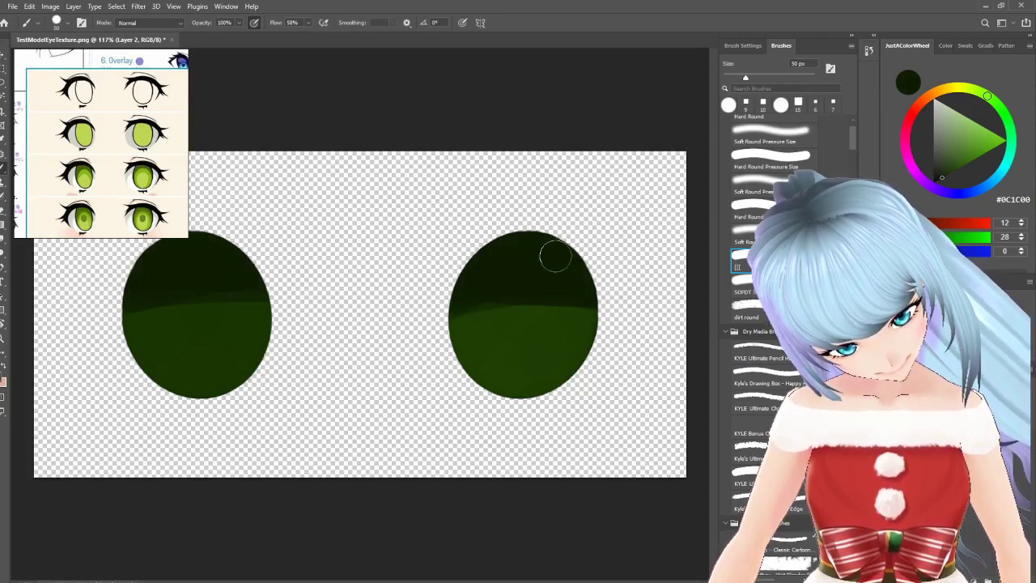
left_click_drag(190, 307, 201, 327)
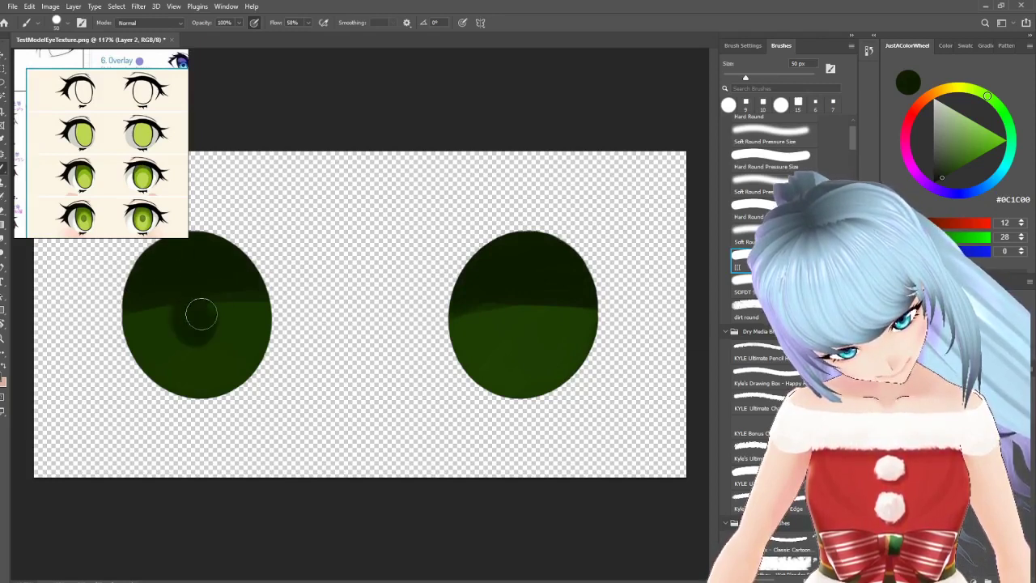
left_click_drag(518, 309, 626, 296)
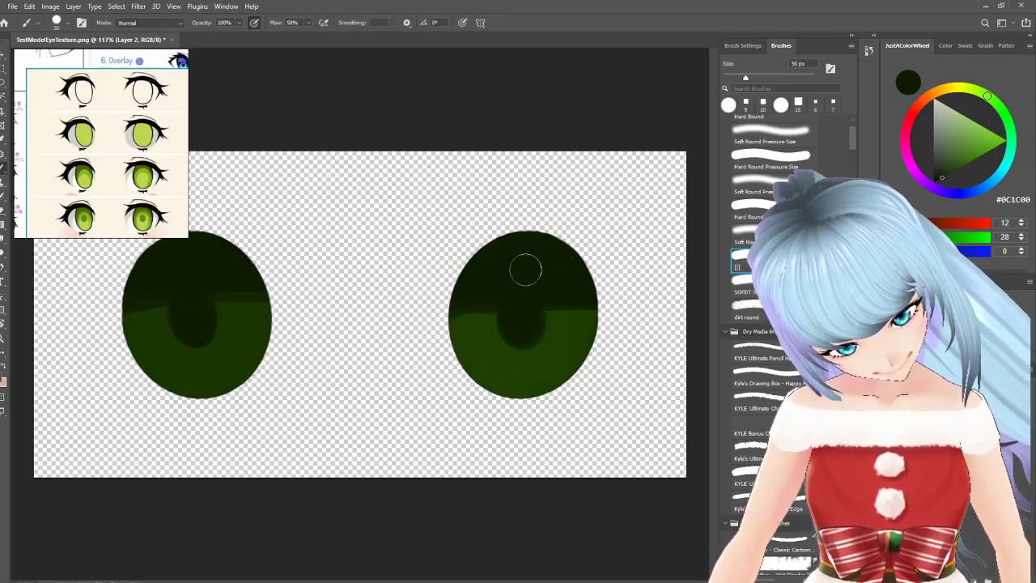
Following the green eye reference, paint a U-shaped band of lighter green #4A8A16 around both pupils with a 45 px brush.
left_click_drag(98, 189, 172, 133)
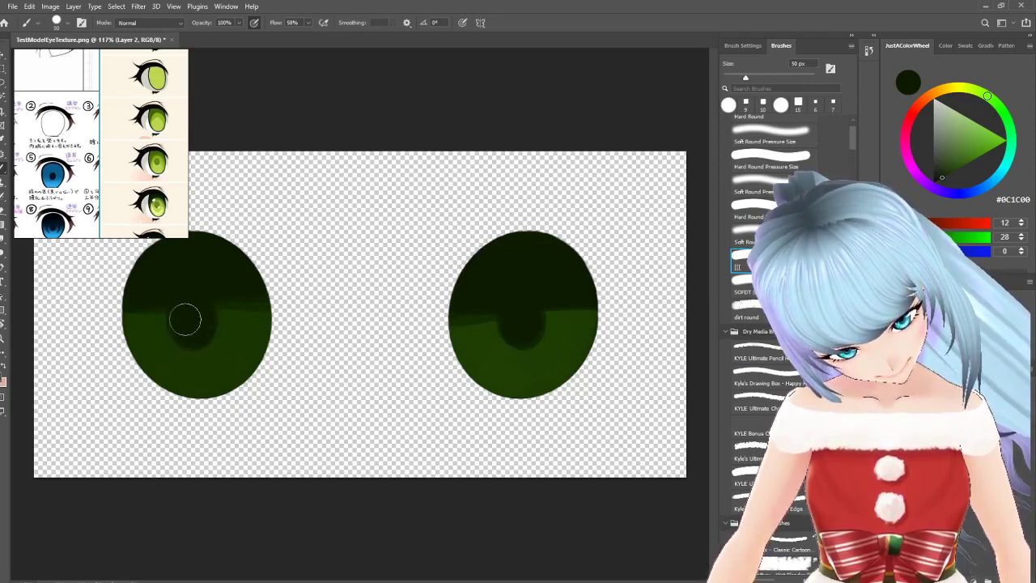
left_click(960, 152)
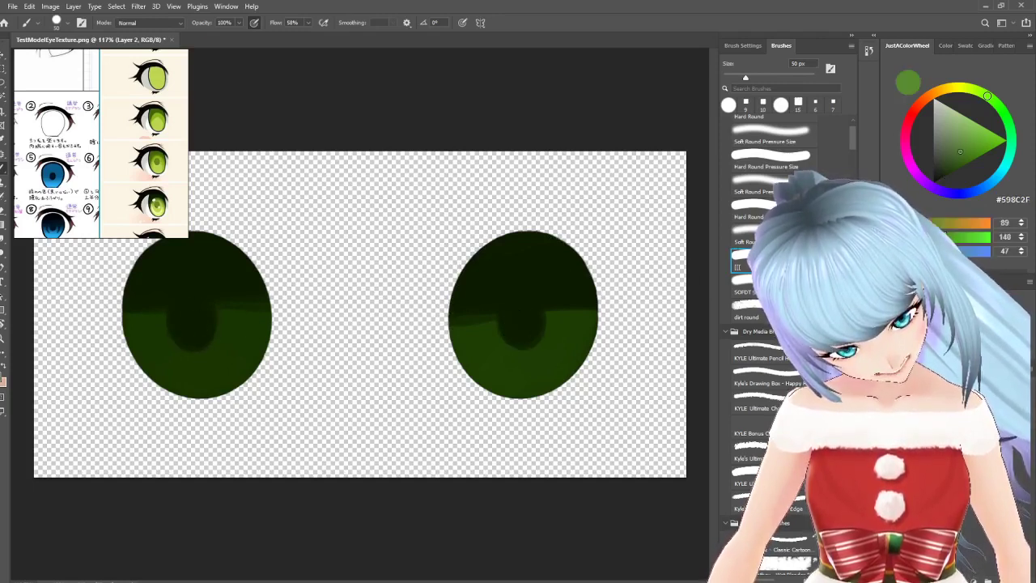
left_click(966, 156)
key("bracketright")
key("bracketleft")
key("bracketleft")
mouse_move(148, 330)
left_mouse_down()
mouse_move(191, 359)
mouse_move(176, 322)
mouse_move(242, 313)
left_mouse_up()
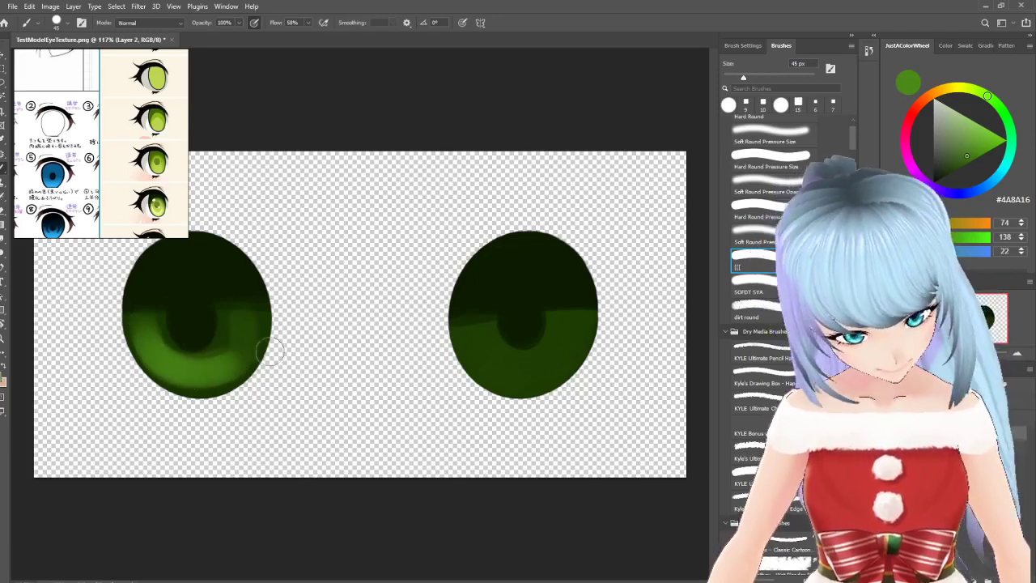
mouse_move(472, 333)
left_mouse_down()
mouse_move(497, 364)
mouse_move(479, 342)
mouse_move(486, 361)
mouse_move(532, 363)
mouse_move(513, 354)
mouse_move(522, 374)
mouse_move(490, 342)
mouse_move(503, 273)
mouse_move(545, 340)
mouse_move(559, 298)
left_mouse_up()
left_click_drag(576, 343, 573, 312)
mouse_move(180, 351)
left_mouse_down()
mouse_move(150, 304)
mouse_move(243, 307)
mouse_move(243, 279)
left_mouse_up()
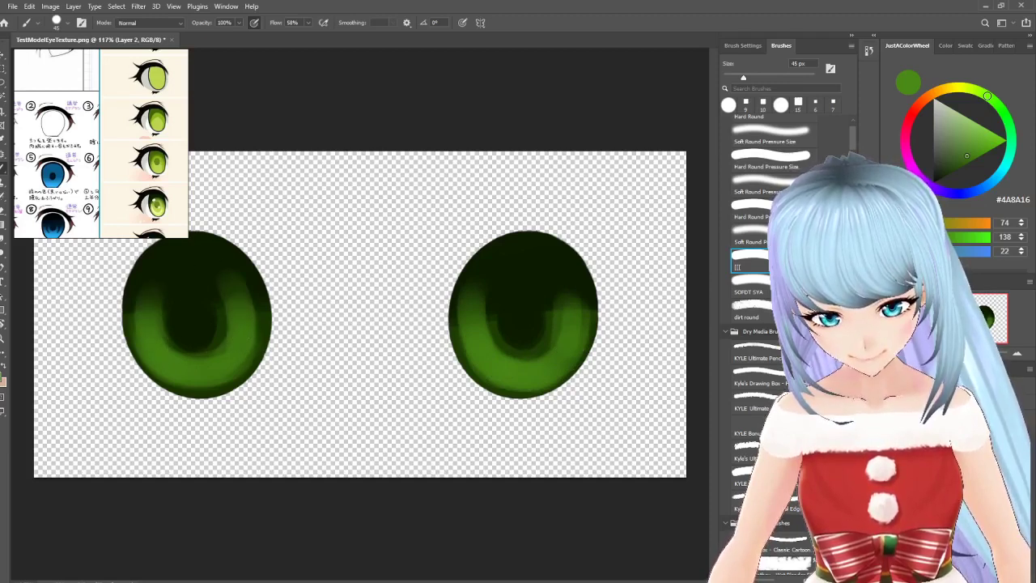
Paint a brighter green crescent below both pupils in #71B11B and #88B11B with a 35 px brush.
left_click(976, 149)
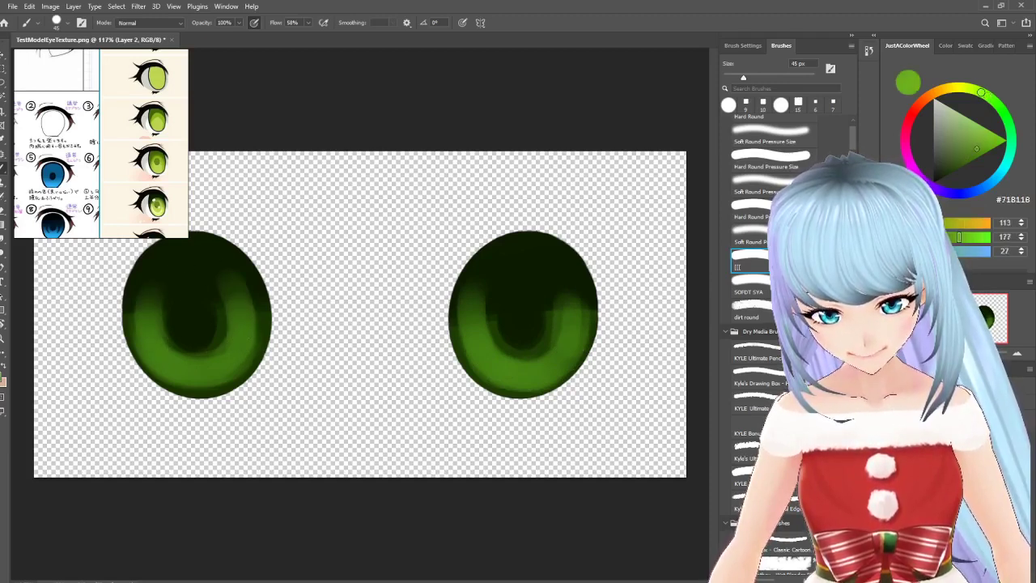
key("bracketleft")
mouse_move(180, 353)
left_mouse_down()
mouse_move(194, 374)
mouse_move(238, 344)
mouse_move(239, 354)
left_mouse_up()
mouse_move(491, 362)
left_mouse_down()
mouse_move(526, 376)
mouse_move(554, 356)
mouse_move(544, 350)
left_mouse_up()
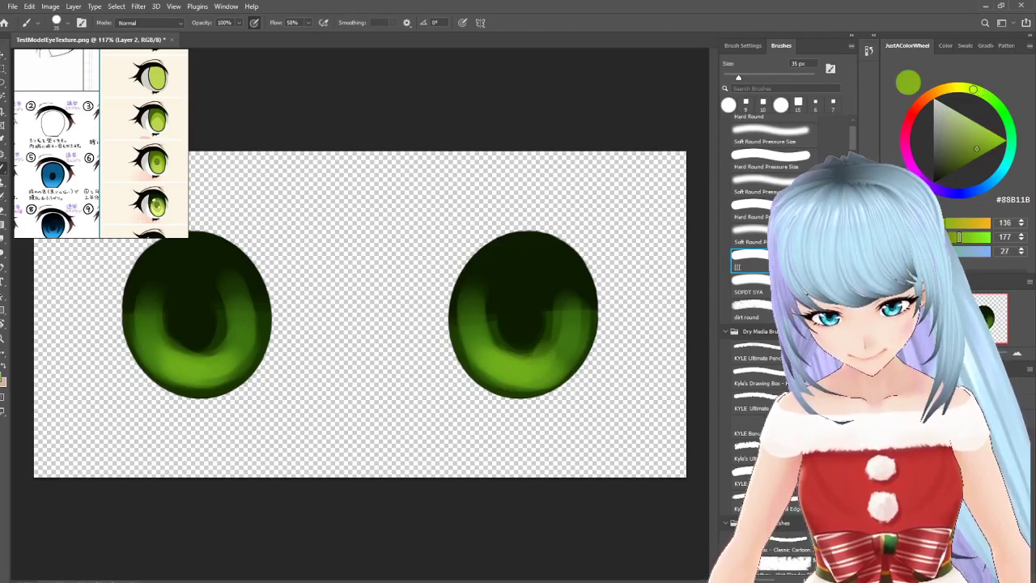
Add yellow-green glows up to #E4F934 at the bottom of both irises, plus small dots and swirls along their sides.
left_click(984, 139)
left_click_drag(192, 370, 184, 357)
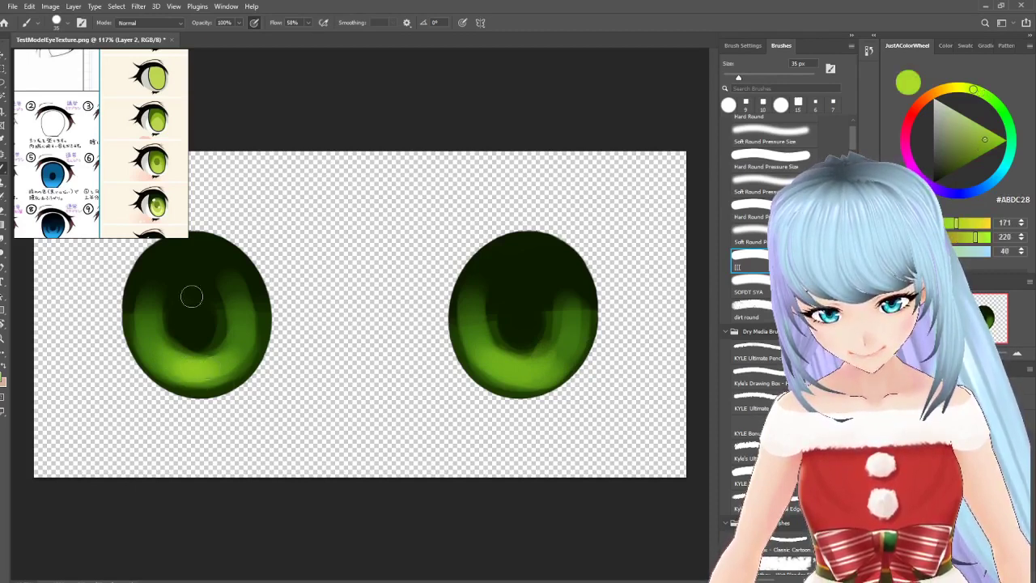
mouse_move(541, 349)
left_mouse_down()
mouse_move(501, 374)
mouse_move(527, 373)
left_mouse_up()
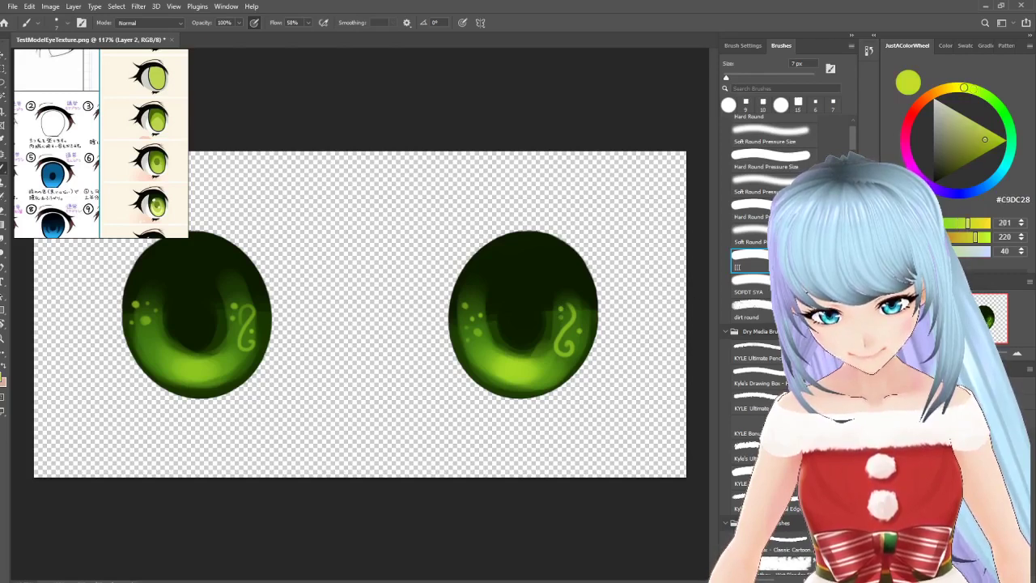
left_click(989, 132)
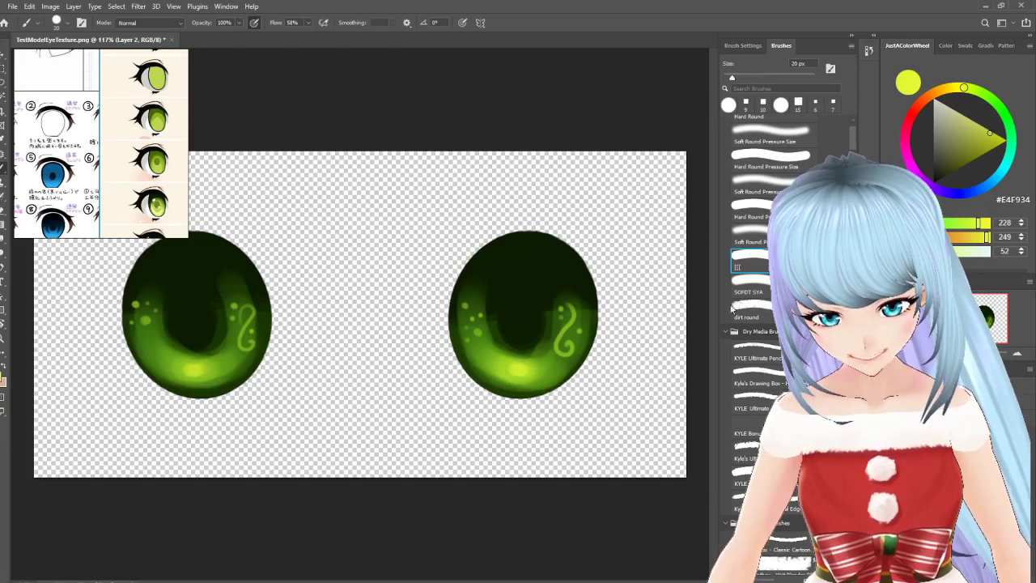
Paint a large off-white #FAFFF6 highlight at 45 px in each iris's upper right, with a small 15 px dot below it.
left_click(178, 324, "alt")
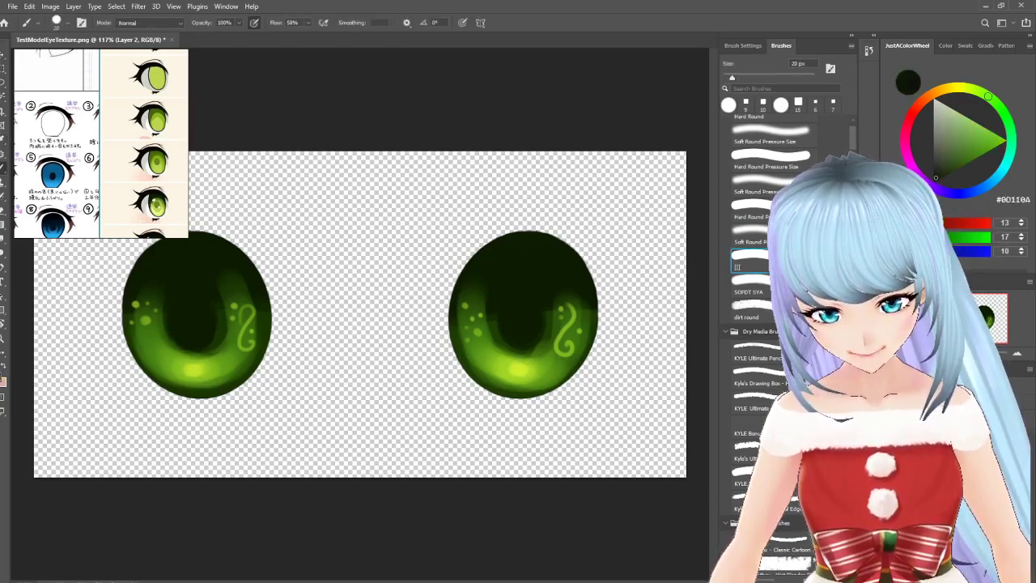
key("x")
key("bracketright")
left_click_drag(215, 265, 216, 268)
left_click_drag(549, 268, 551, 268)
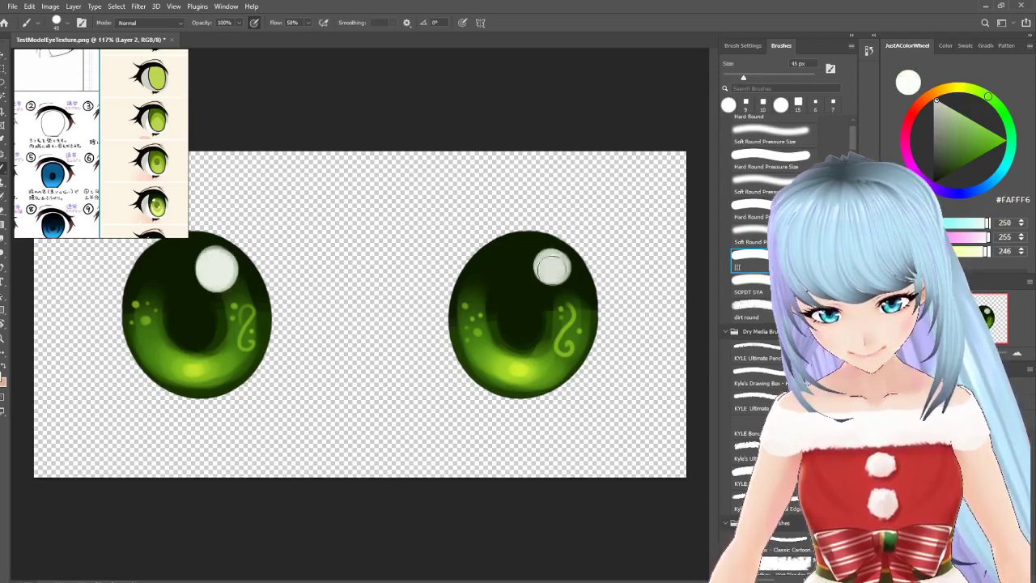
key("bracketleft")
key("bracketleft")
key("bracketleft")
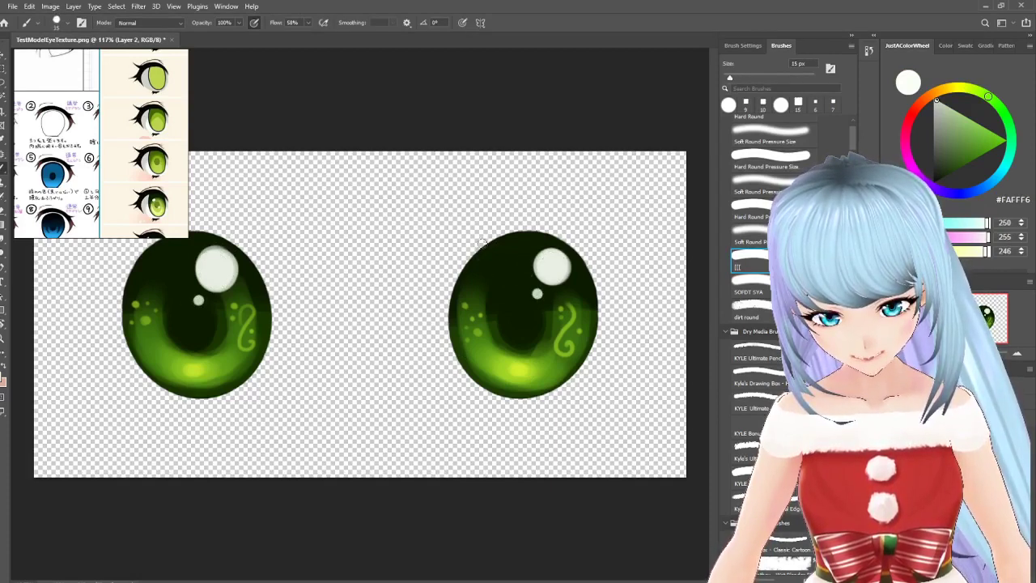
Try a second pair of white highlights on the upper left of the right iris at 35 and 25 px, and undo both.
key("bracketright")
key("bracketright")
left_click_drag(473, 259, 479, 268)
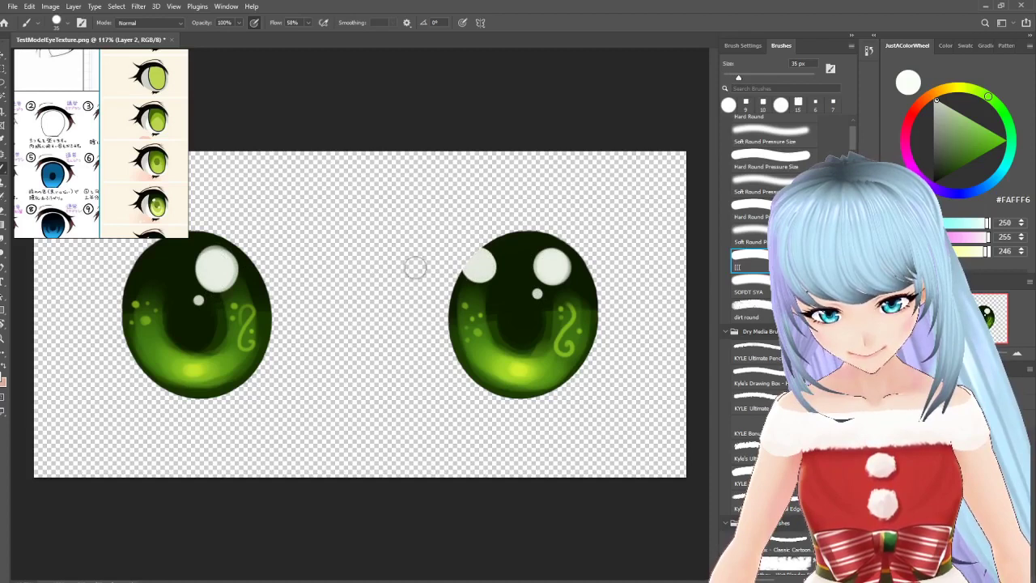
key("bracketleft")
key("bracketleft")
left_click(502, 292)
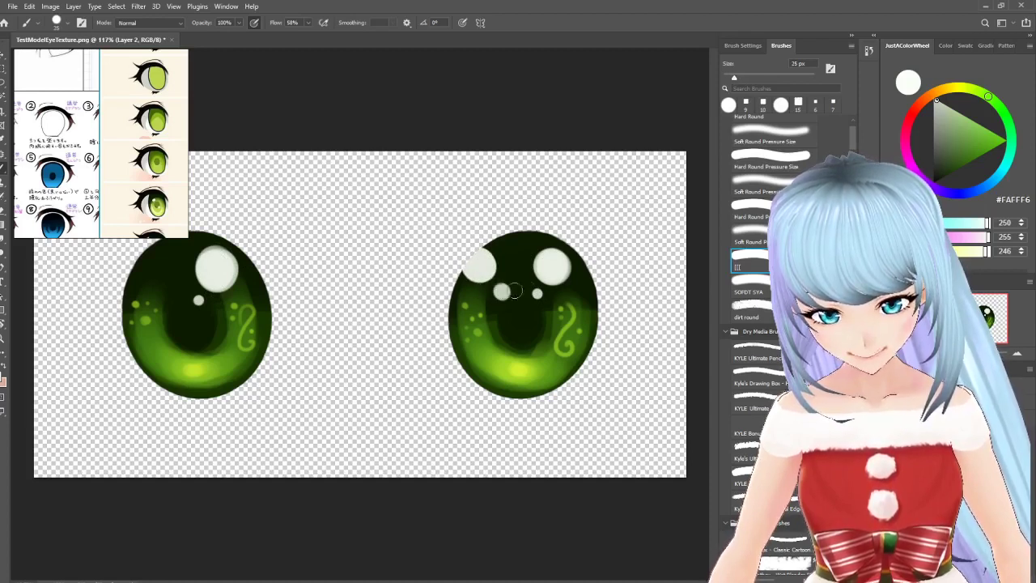
key("ctrl+z")
key("ctrl+z")
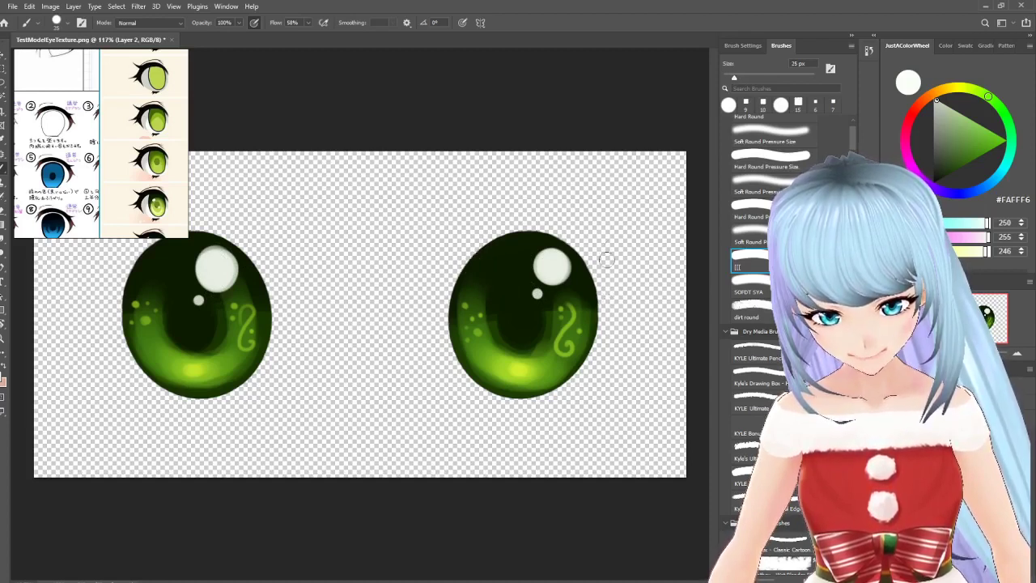
Brighten the large highlight of the right iris with off-white #FAFFF6 at 25 px.
left_click(550, 266)
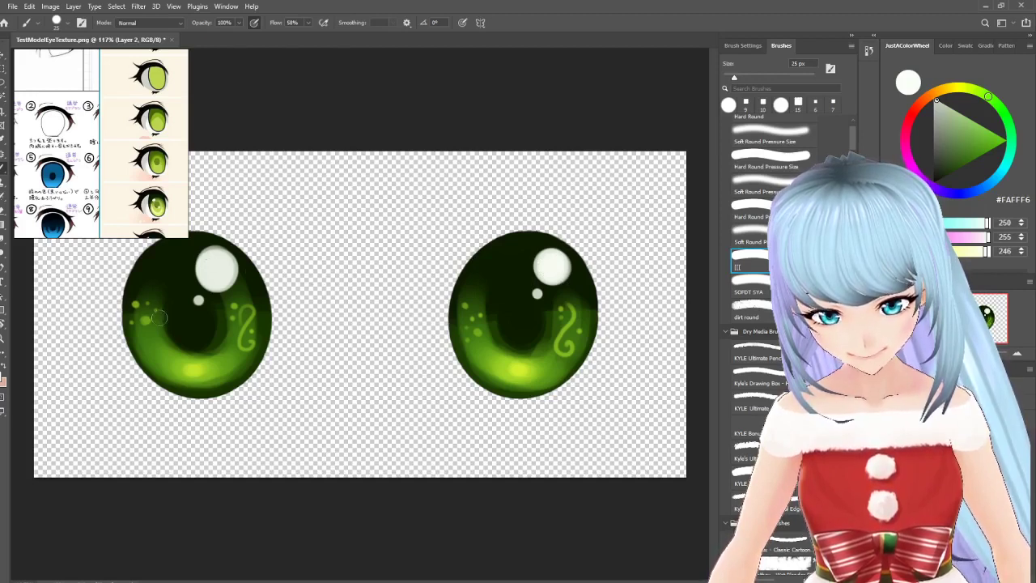
Paint a short horizontal off-white #FAFFF6 highlight at 15 px on the lower left of each iris.
left_click_drag(490, 267, 489, 271)
key("ctrl+z")
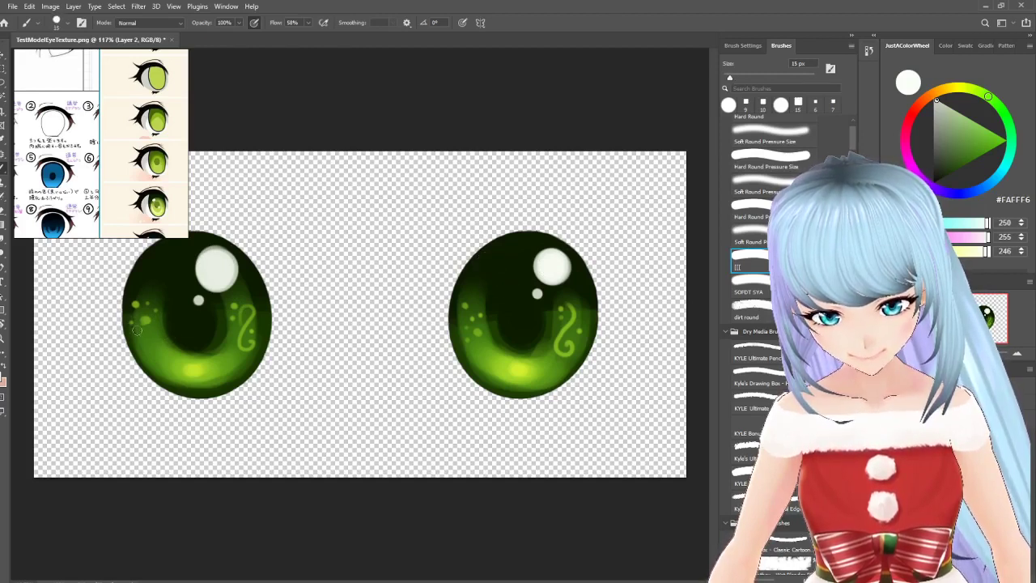
key("ctrl+z")
mouse_move(150, 332)
left_mouse_down()
mouse_move(166, 331)
mouse_move(150, 331)
left_mouse_up()
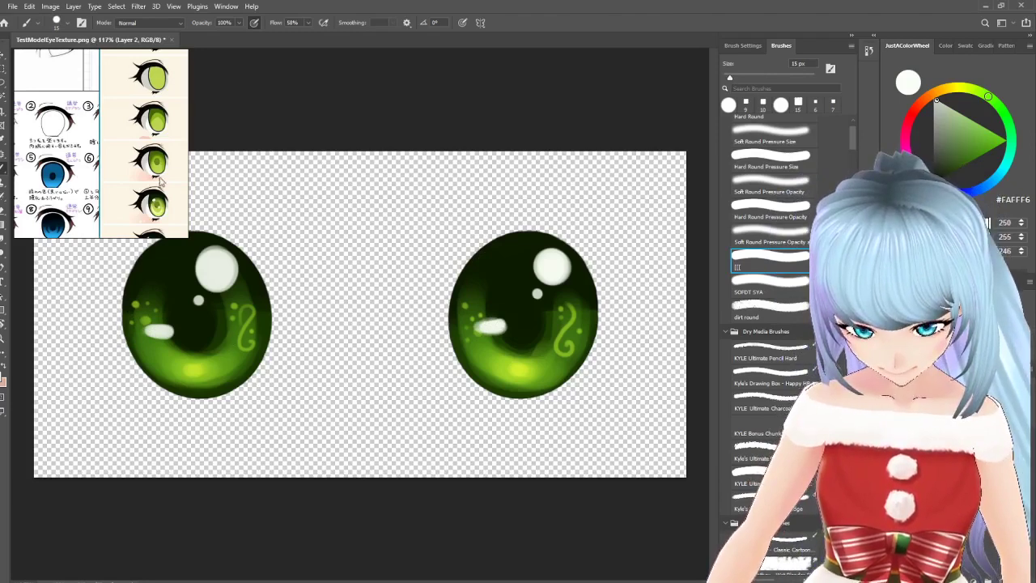
Export the painted eyes to the Eye Ref folder as TestModelEyeTexture2, and close the document without saving its changes.
left_click_drag(136, 181, 133, 154)
left_click(12, 6)
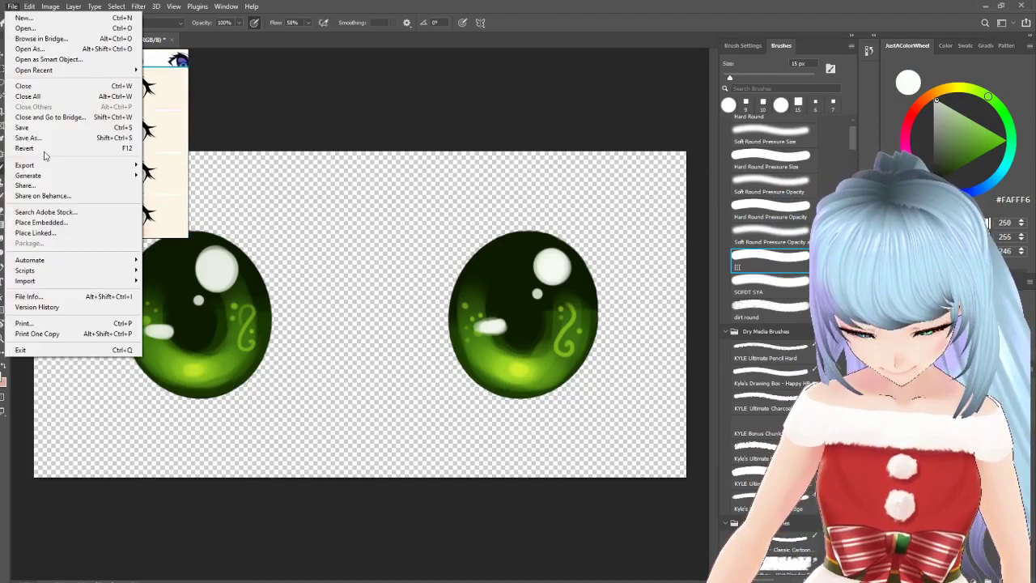
mouse_move(72, 165)
left_click(193, 165)
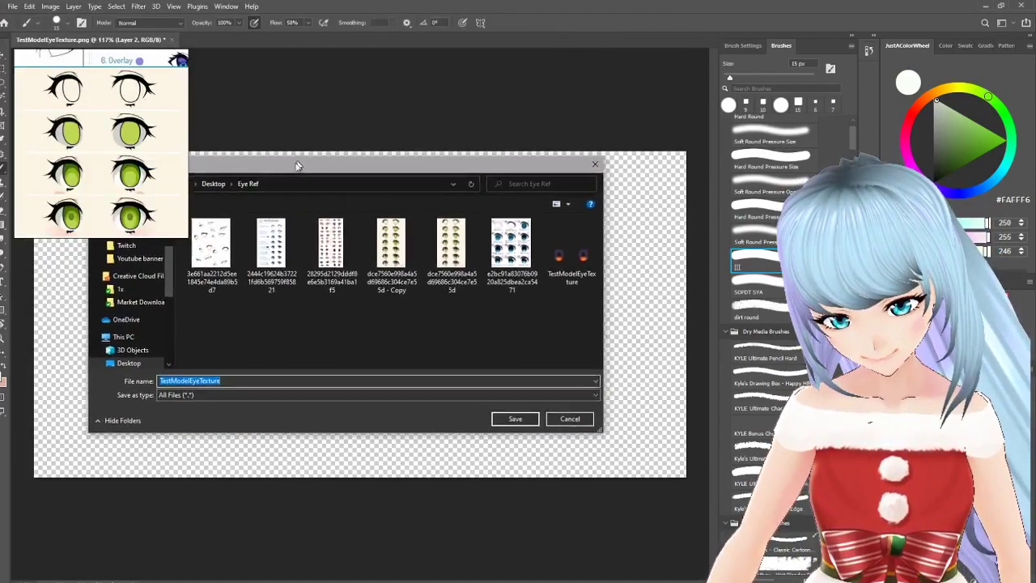
left_click(571, 314)
left_click(268, 408)
left_click(268, 408)
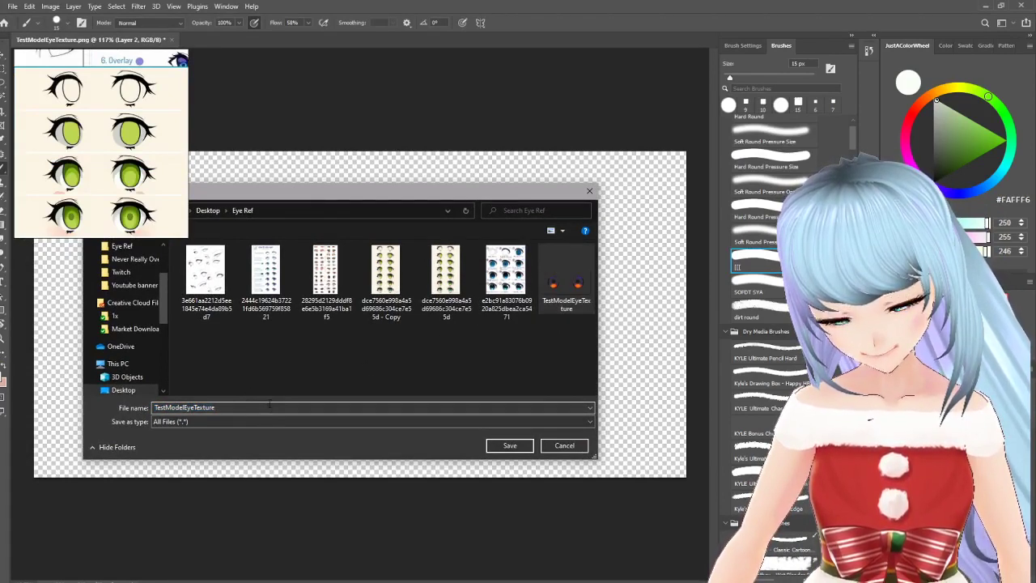
type("2")
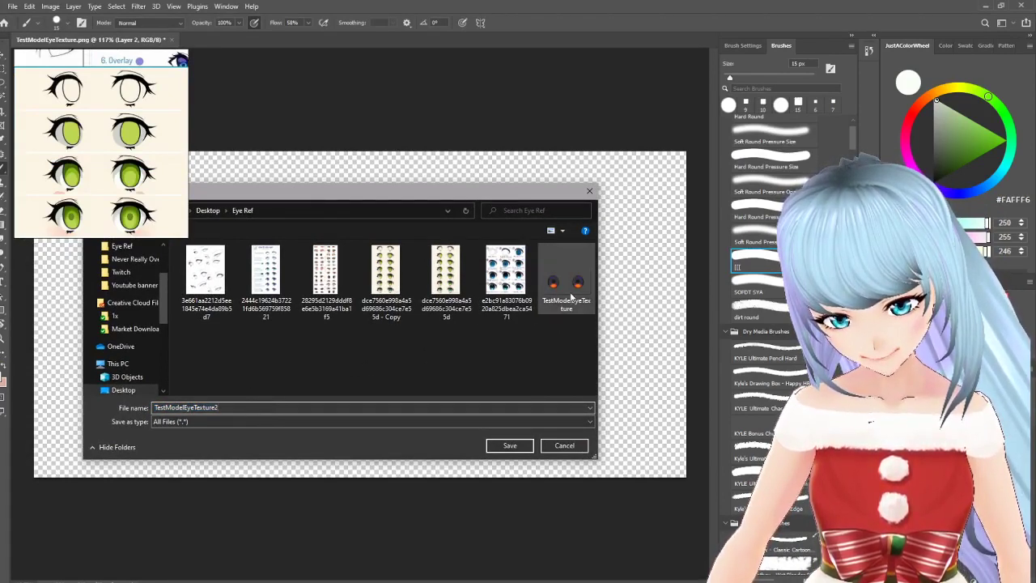
left_click(509, 446)
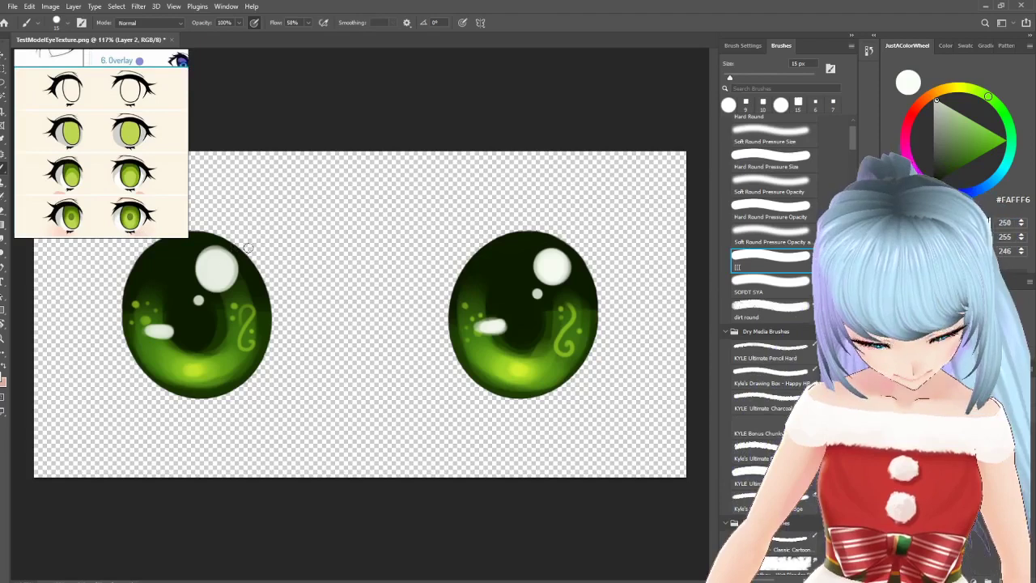
left_click(172, 40)
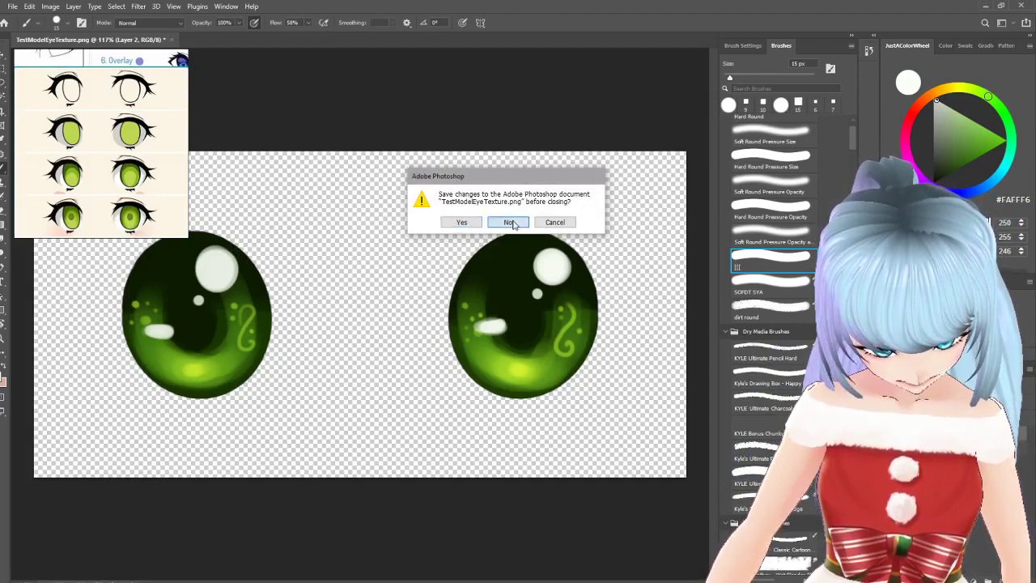
left_click(509, 222)
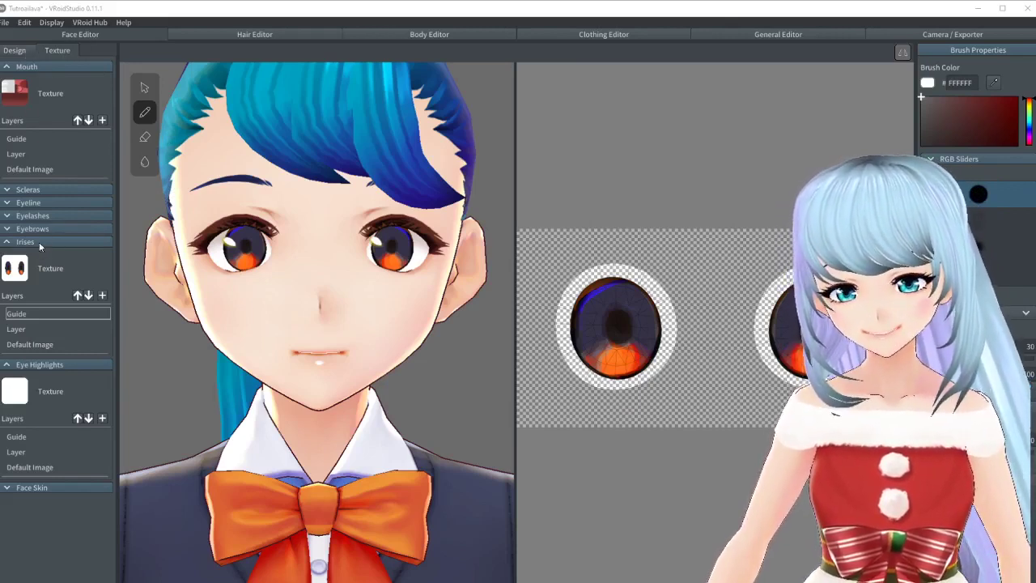
In VRoid Studio, add a new layer to the Irises and import TestModelEyeTexture2 into it.
left_click(102, 295)
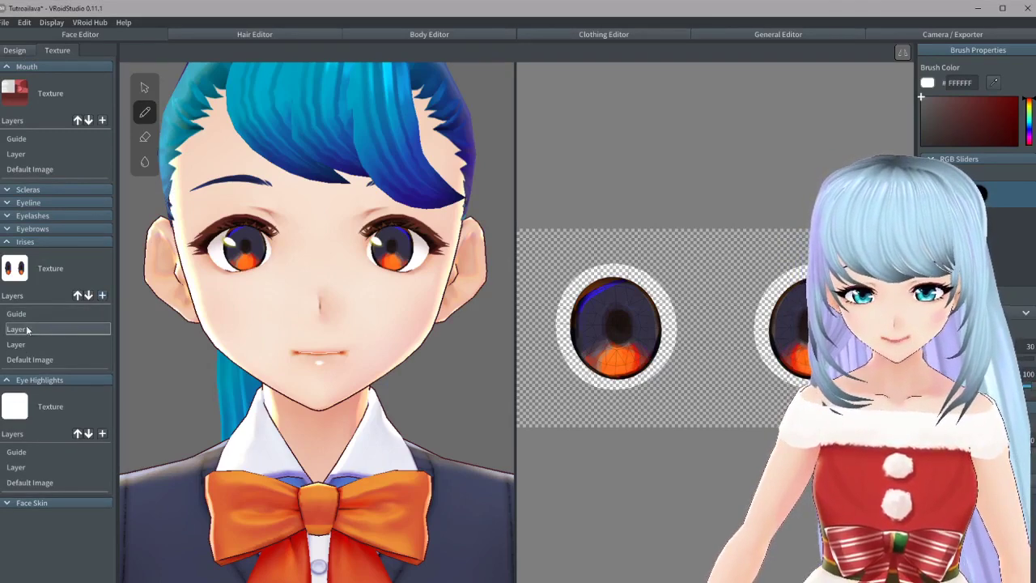
right_click(39, 324)
left_click(63, 296)
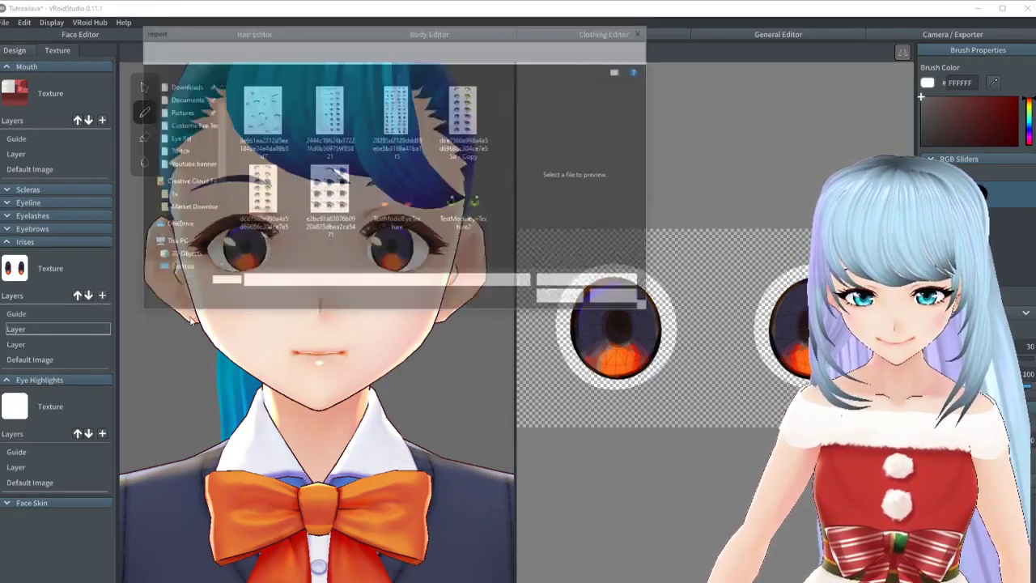
double_click(479, 219)
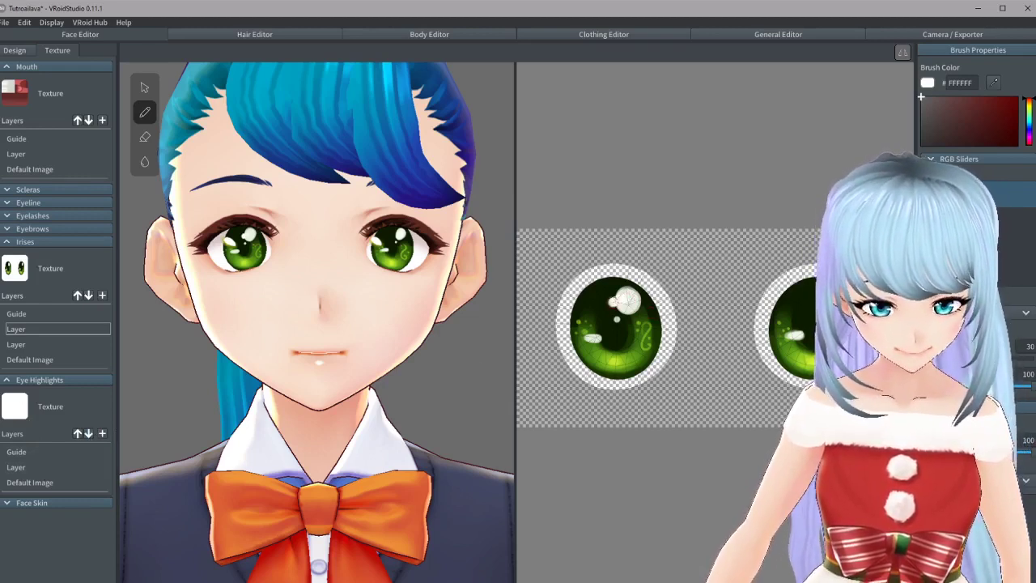
Try painting a round white #FFFFFF highlight at brush size 60 on the Eye Highlights layer, and undo it.
left_click(35, 467)
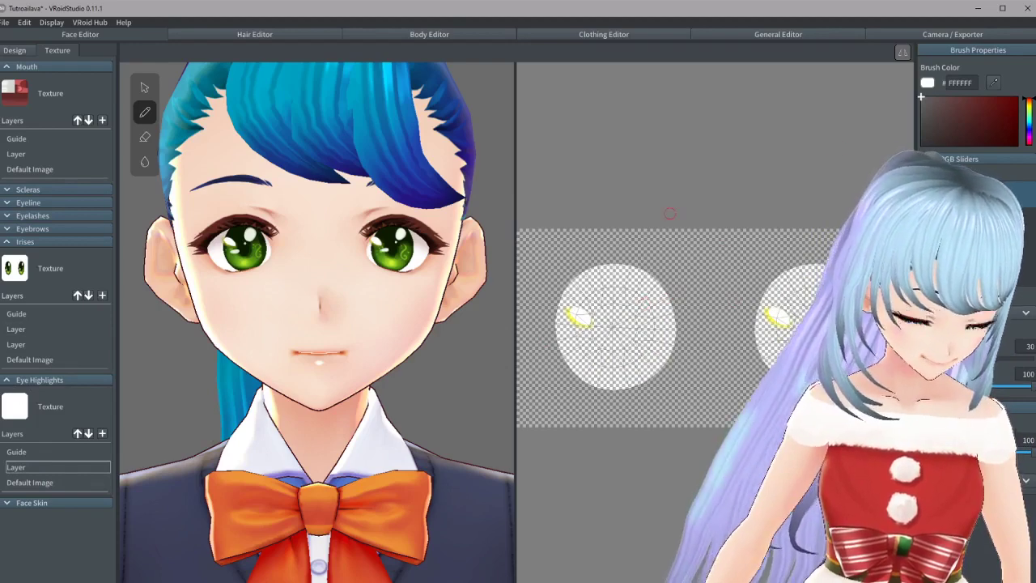
key("bracketright")
key("bracketright")
key("bracketright")
key("bracketright")
key("bracketright")
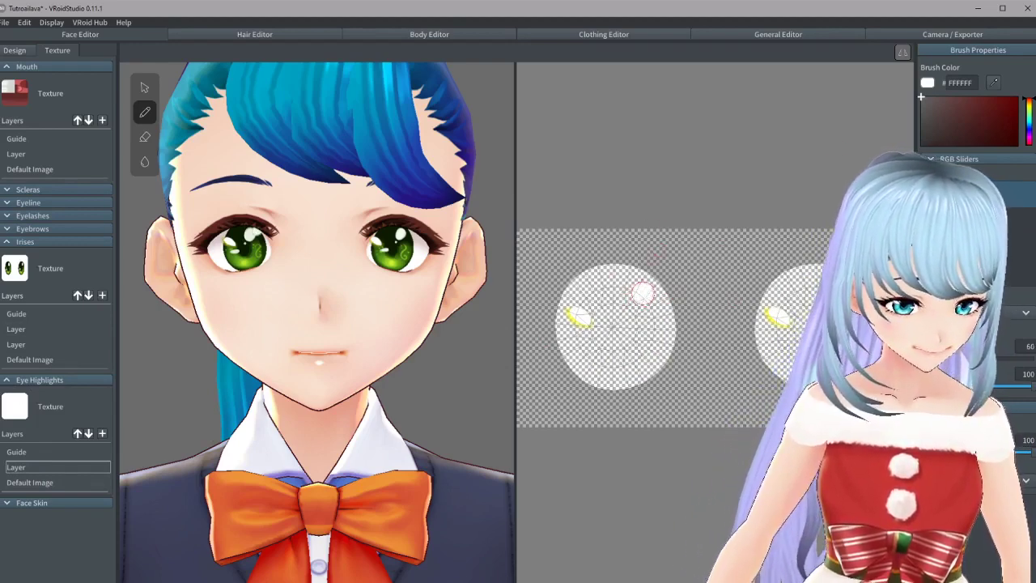
left_click(642, 293)
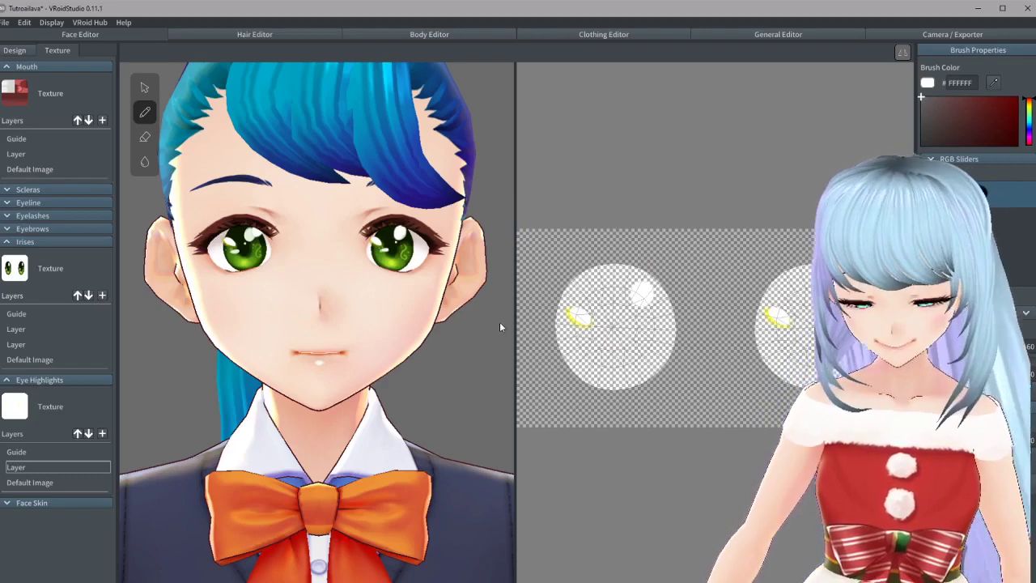
key("ctrl+z")
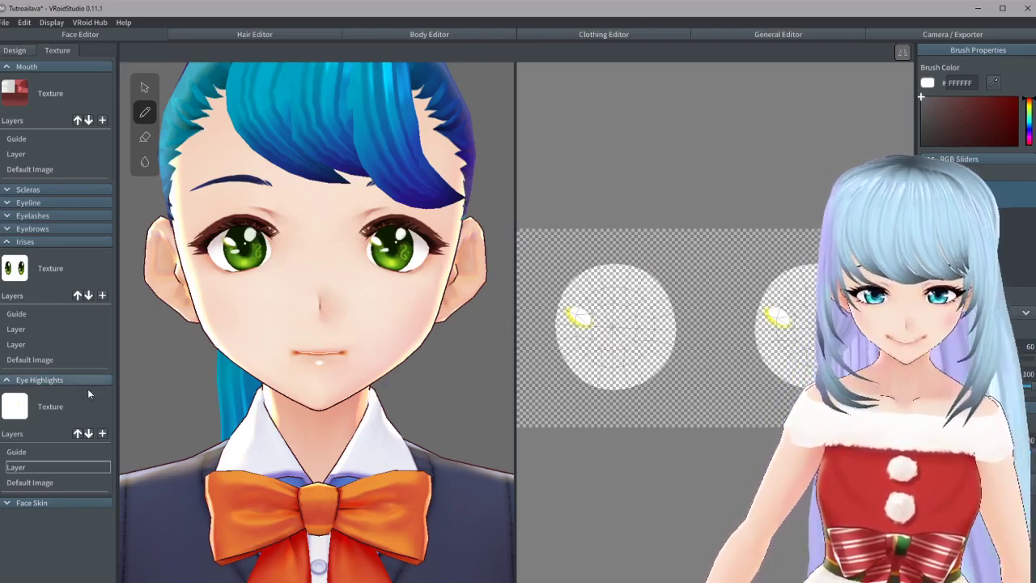
Remove the blank Eye Highlights layer and erase the default highlights of both eyes from the Default Image.
right_click(29, 468)
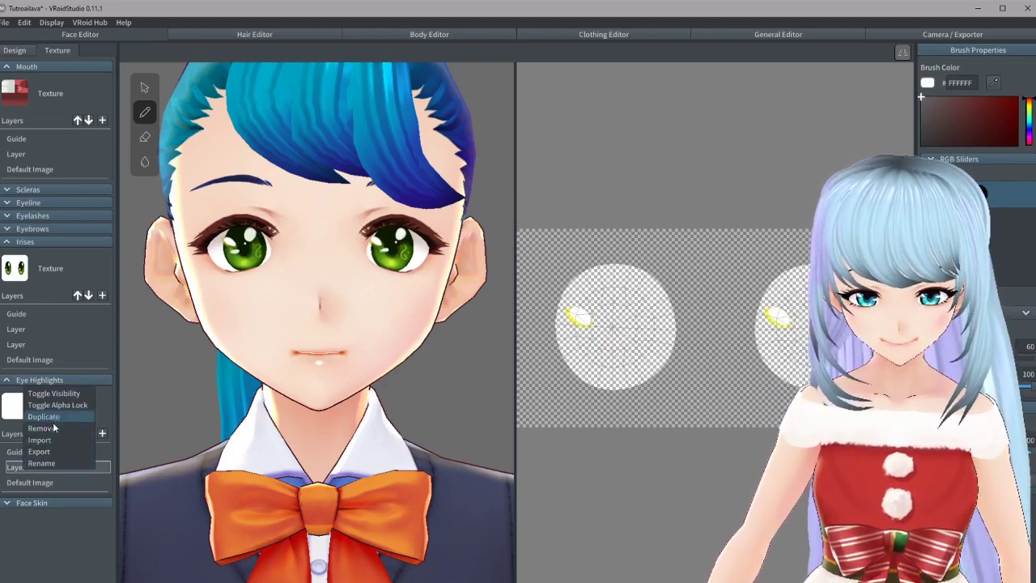
left_click(42, 427)
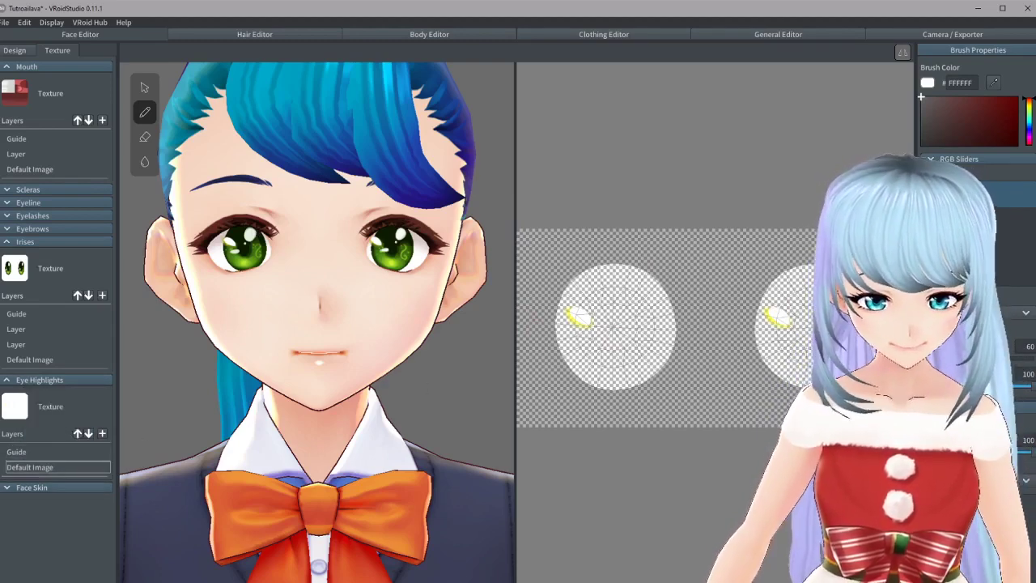
key("e")
left_click_drag(245, 236, 231, 242)
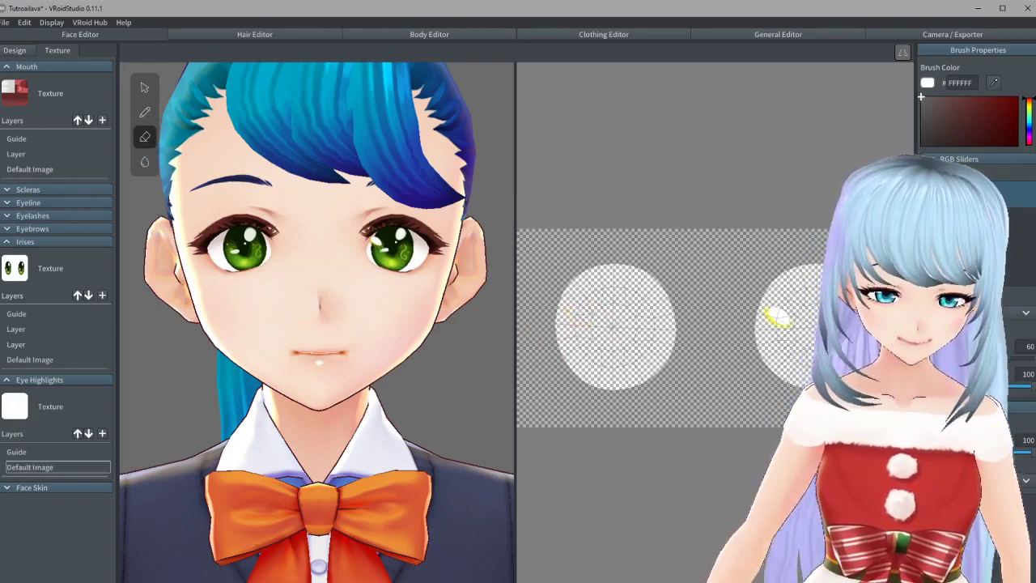
left_click_drag(785, 313, 769, 314)
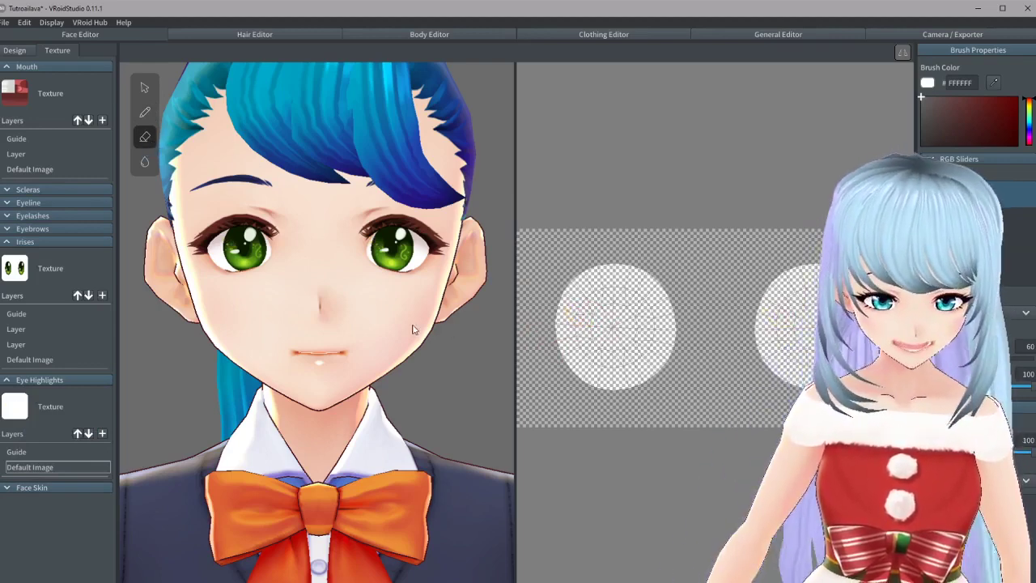
Examine the model's green eyes without the default highlights from several angles.
scroll(415, 329, "down", 3)
right_click_drag(361, 330, 334, 309)
scroll(328, 317, "up", 5)
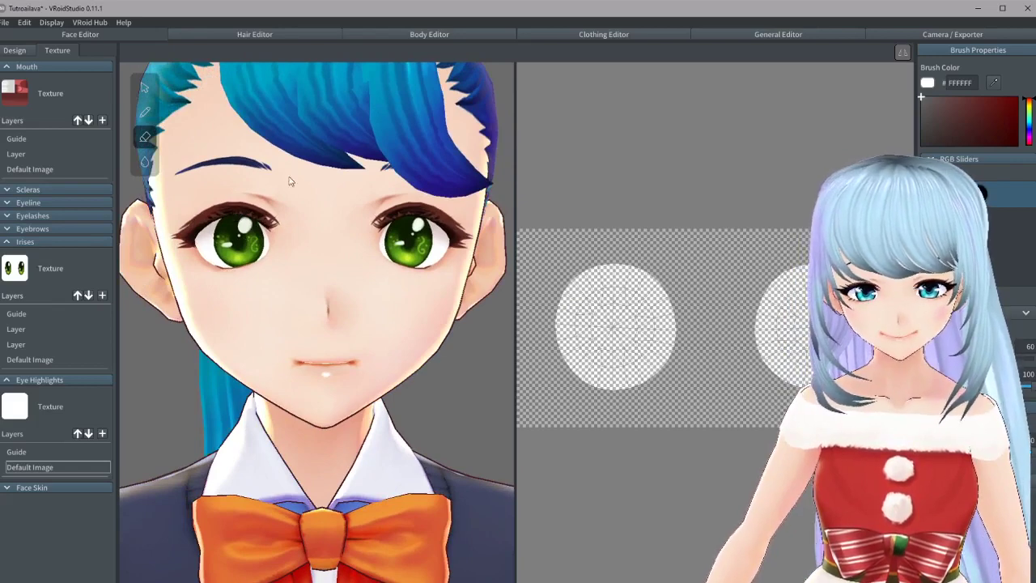
mouse_move(331, 250)
right_mouse_down()
mouse_move(317, 254)
mouse_move(424, 261)
mouse_move(363, 256)
right_mouse_up()
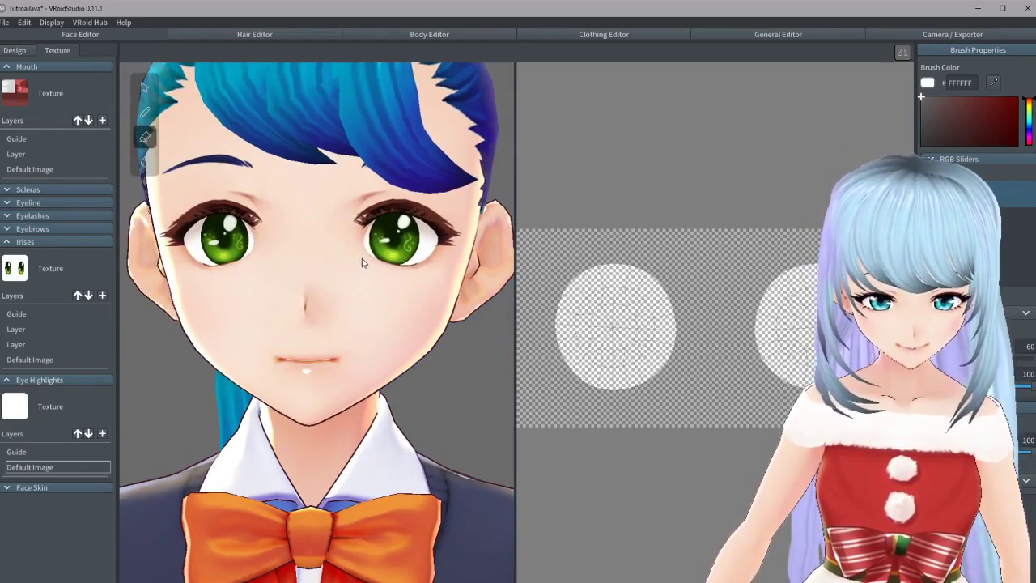
scroll(359, 266, "down", 2)
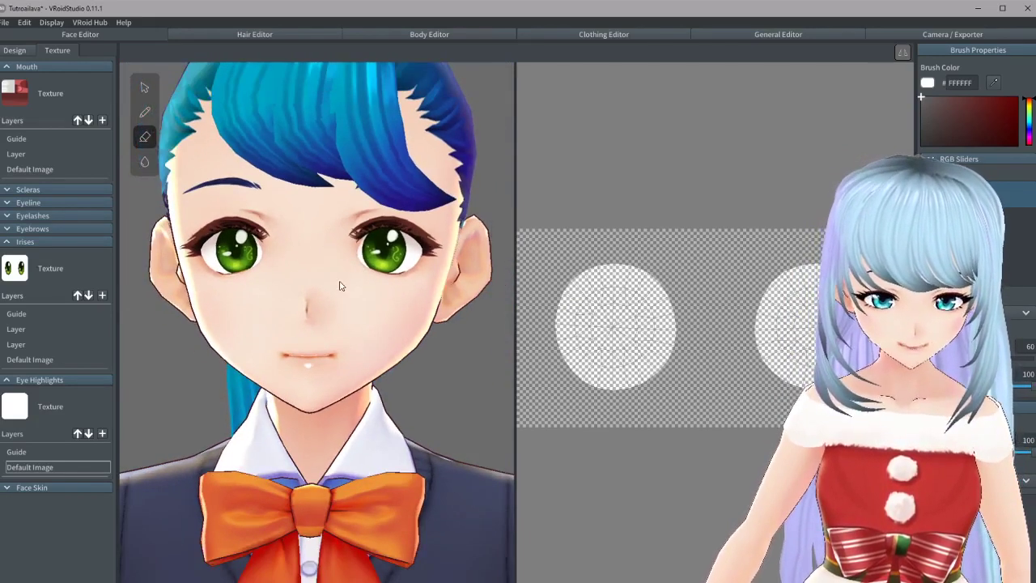
mouse_move(320, 280)
right_mouse_down()
mouse_move(335, 283)
mouse_move(315, 288)
right_mouse_up()
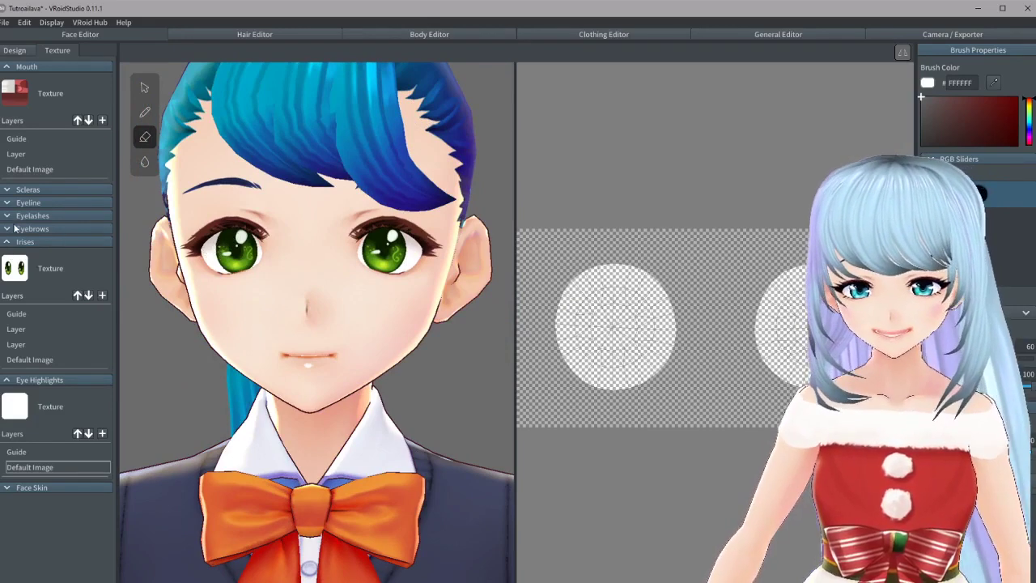
Paint a grey #8A8484 shadow at brush size 60 across the upper part of both eyes on the Scleras layer.
left_click(6, 191)
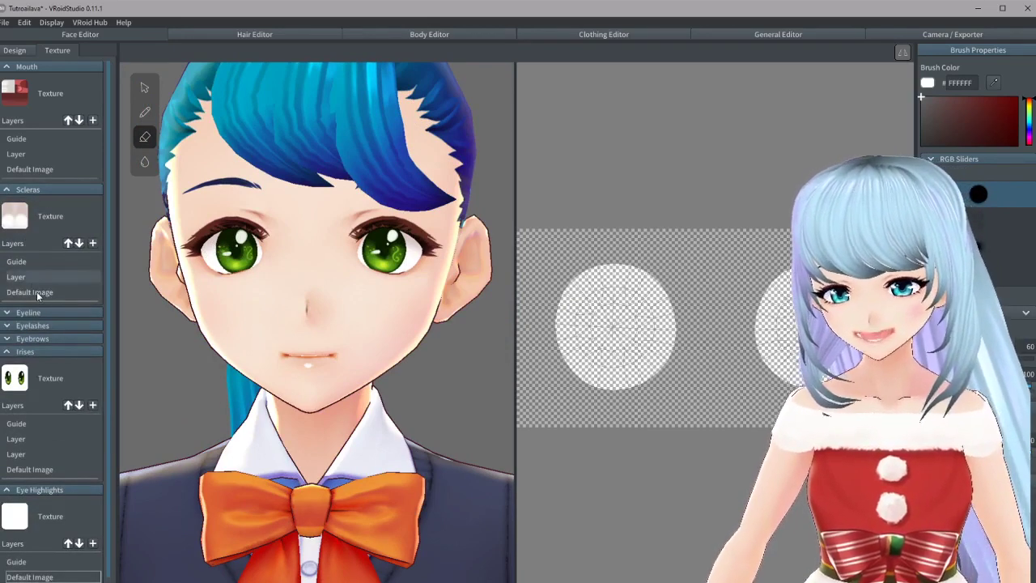
left_click(37, 281)
left_click_drag(956, 115, 925, 119)
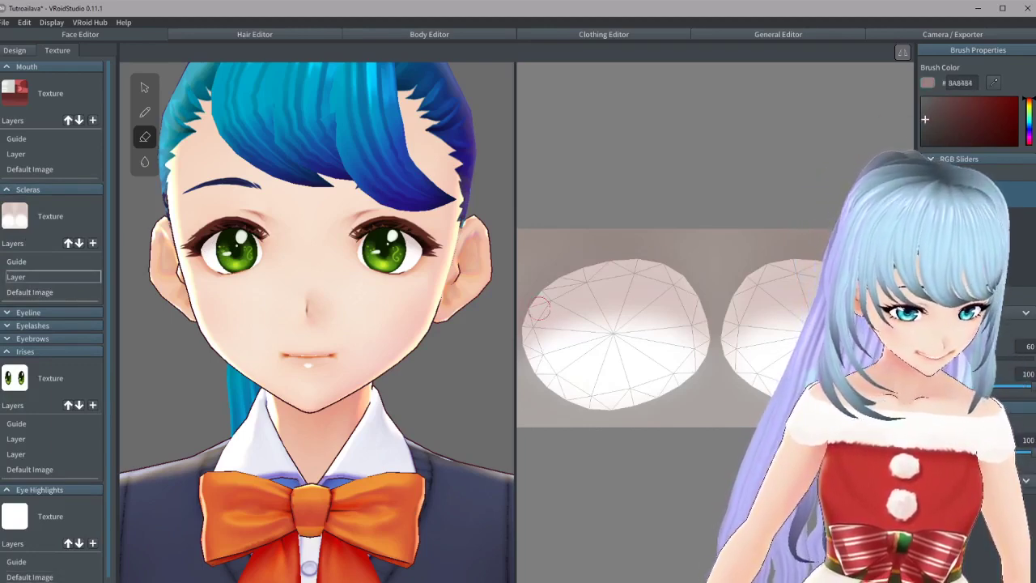
left_click(145, 111)
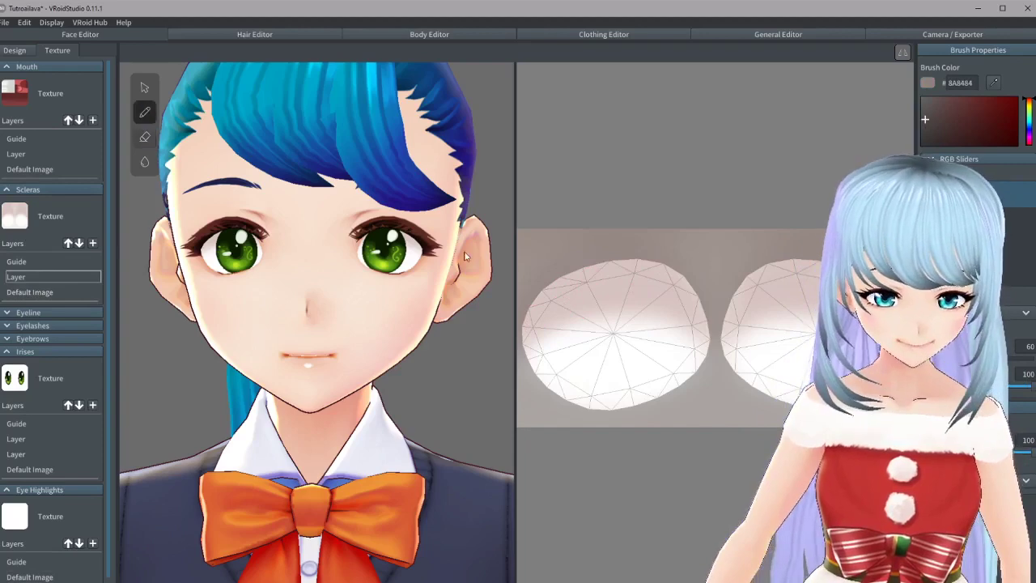
mouse_move(536, 314)
left_mouse_down()
mouse_move(576, 283)
mouse_move(686, 295)
mouse_move(540, 314)
mouse_move(530, 327)
mouse_move(698, 311)
mouse_move(581, 313)
mouse_move(523, 338)
mouse_move(573, 267)
mouse_move(688, 274)
mouse_move(693, 306)
mouse_move(738, 312)
mouse_move(799, 291)
mouse_move(834, 293)
left_mouse_up()
Examine the finished eyes with their sclera shadows on the model, from a distance, close up and at different angles.
scroll(374, 234, "down", 5)
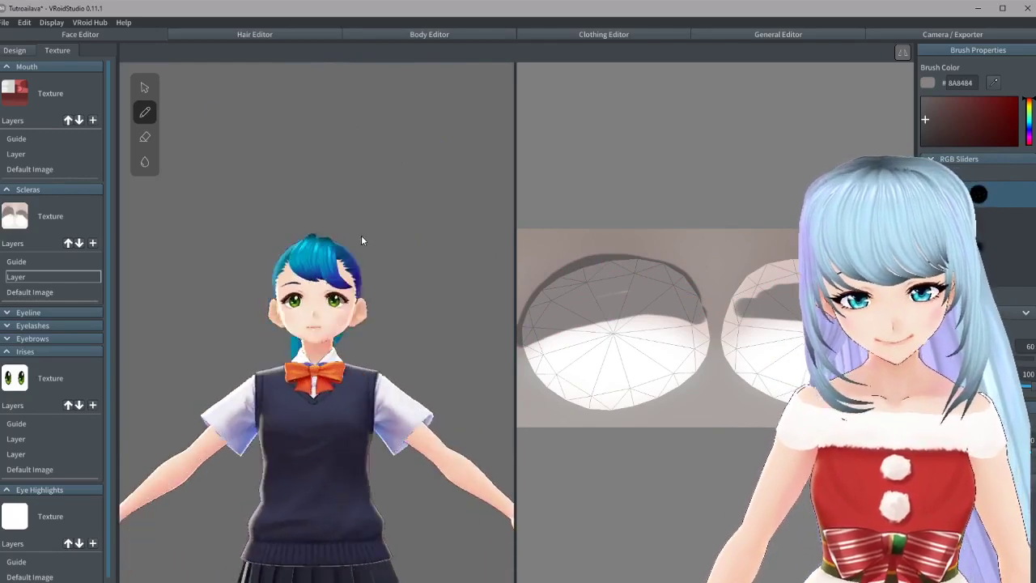
scroll(321, 237, "up", 8)
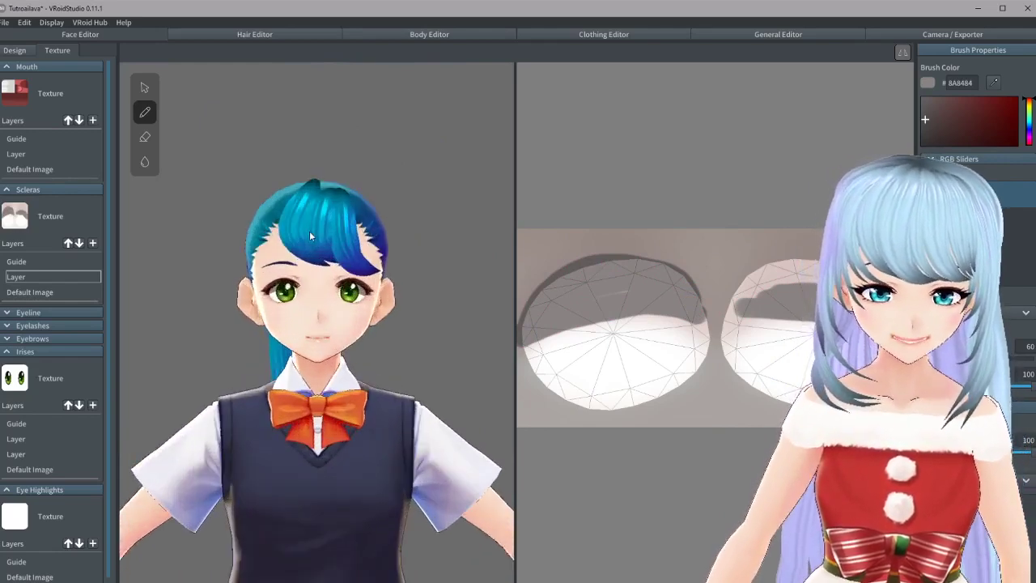
scroll(321, 236, "down", 5)
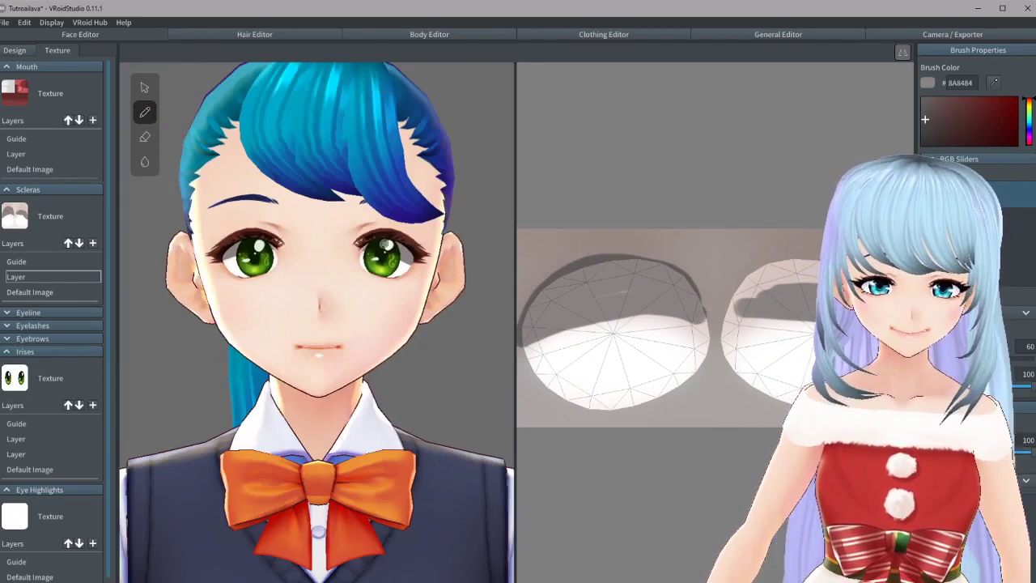
scroll(364, 247, "up", 1)
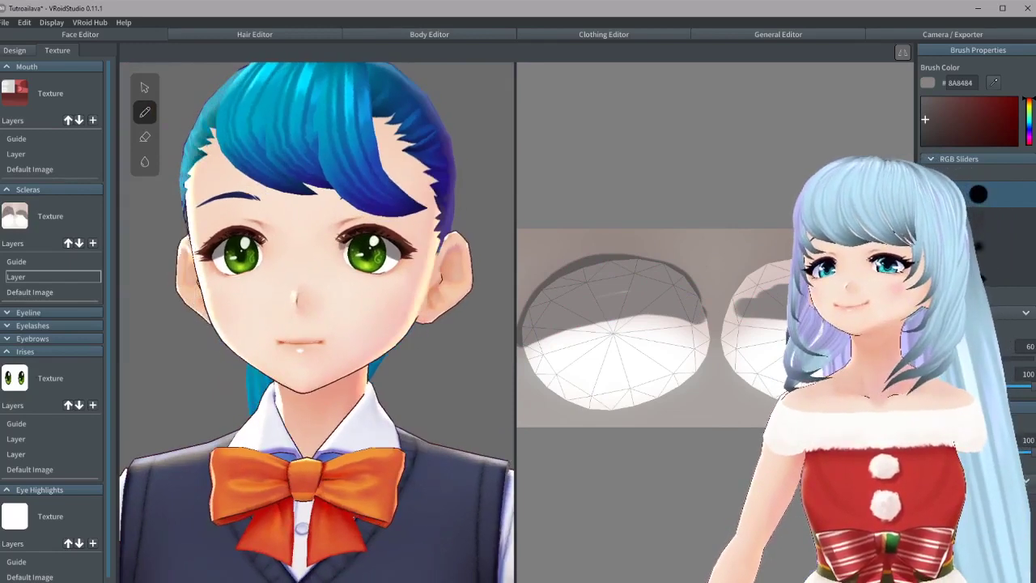
scroll(344, 243, "up", 2)
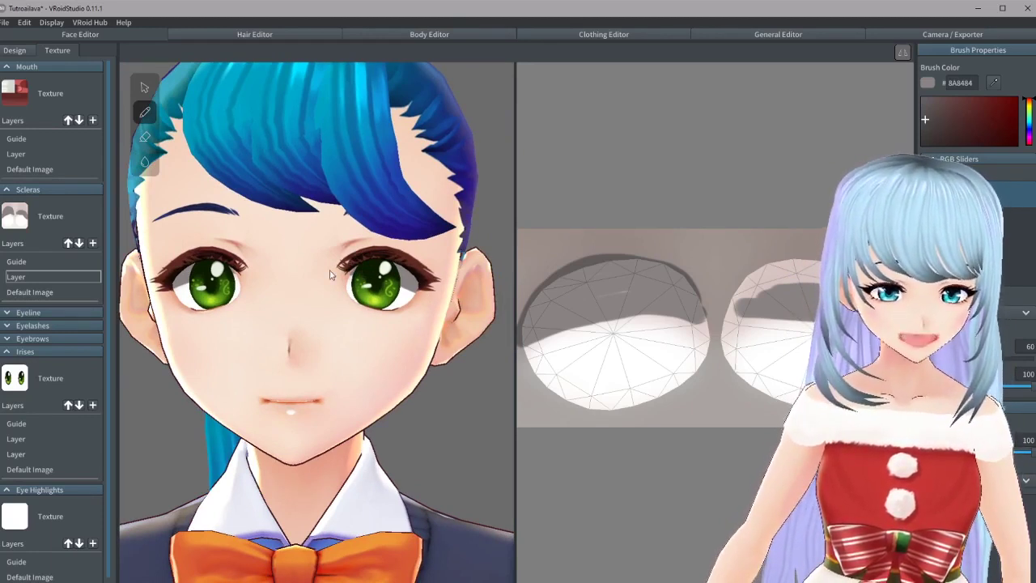
right_click_drag(331, 275, 338, 275)
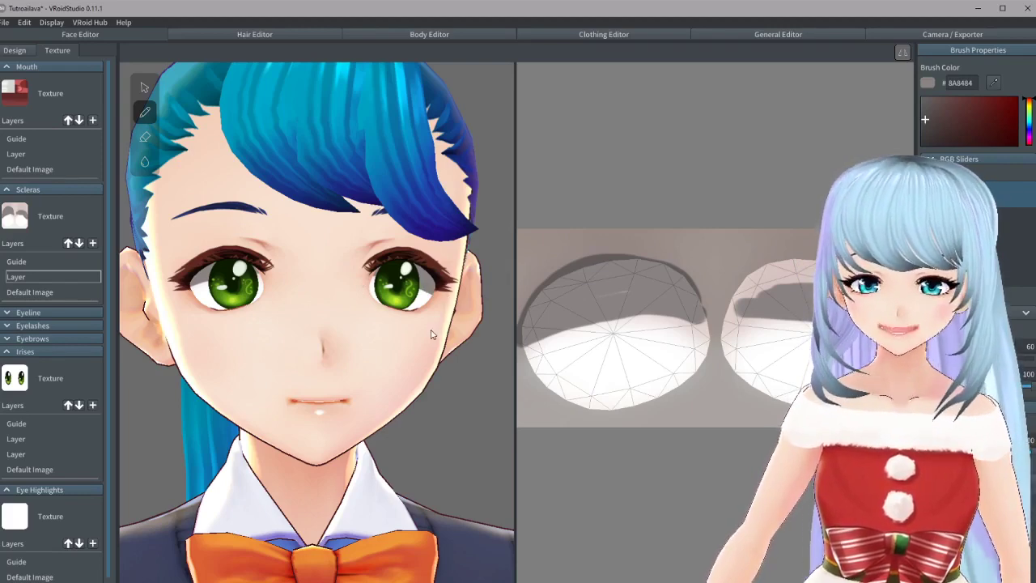
mouse_move(469, 333)
right_mouse_down()
mouse_move(437, 337)
mouse_move(476, 337)
right_mouse_up()
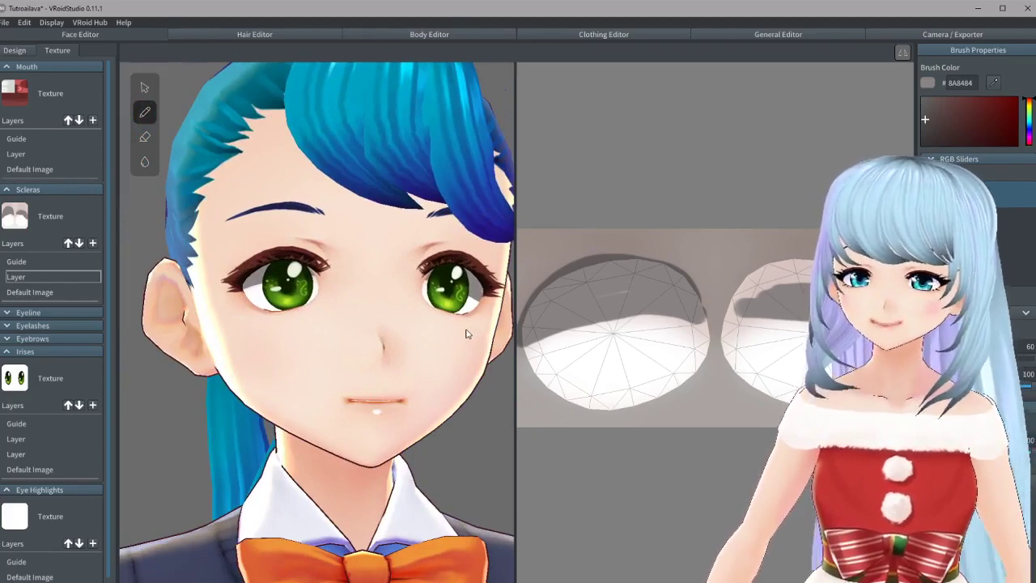
right_click_drag(455, 332, 402, 335)
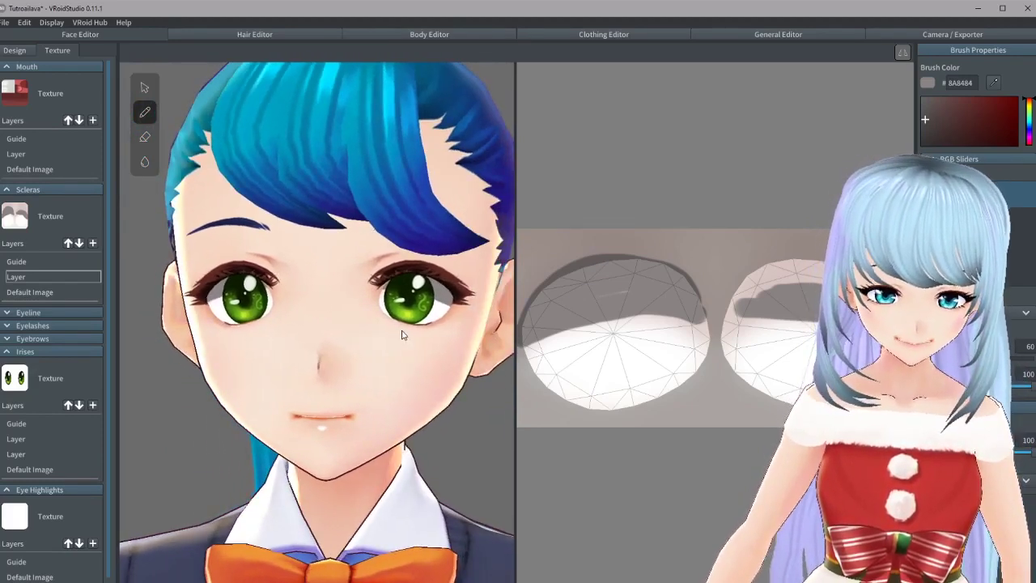
scroll(403, 331, "down", 1)
mouse_move(337, 323)
right_mouse_down()
mouse_move(360, 322)
mouse_move(345, 327)
right_mouse_up()
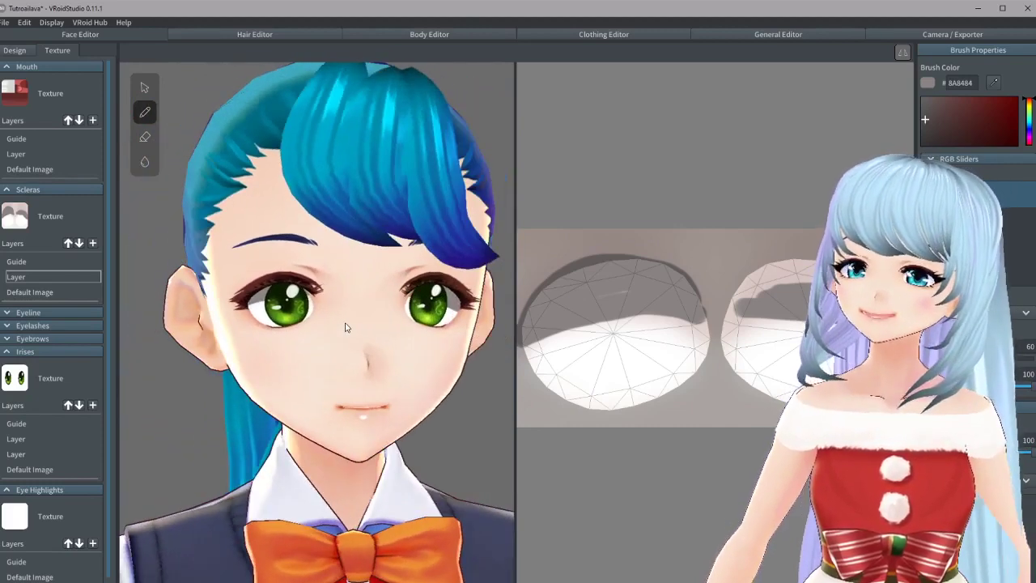